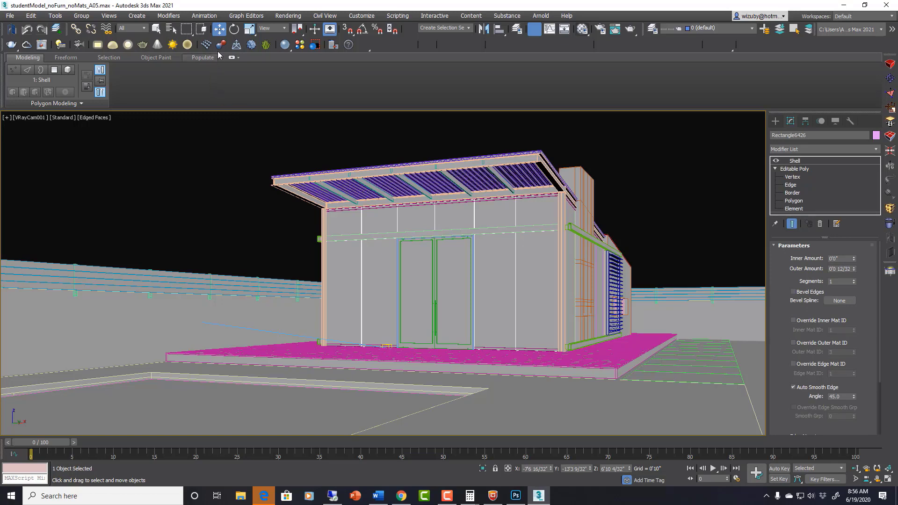
Apply the V-Ray Glass material from the Asset Browser's Glass category to the selected wall shell
{"action": "left_click", "coordinate": [284, 44]}
{"action": "left_click_drag", "start_coordinate": [345, 46], "coordinate": [316, 85]}
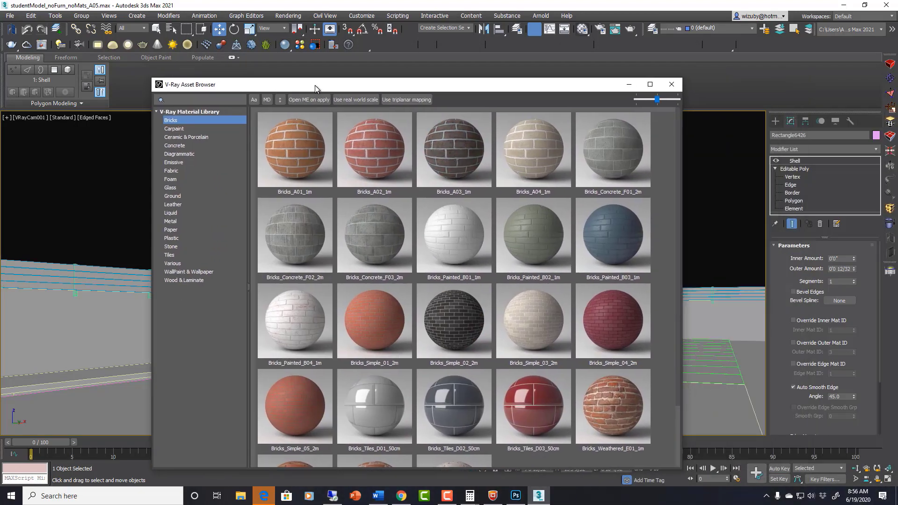
{"action": "left_click", "coordinate": [176, 187]}
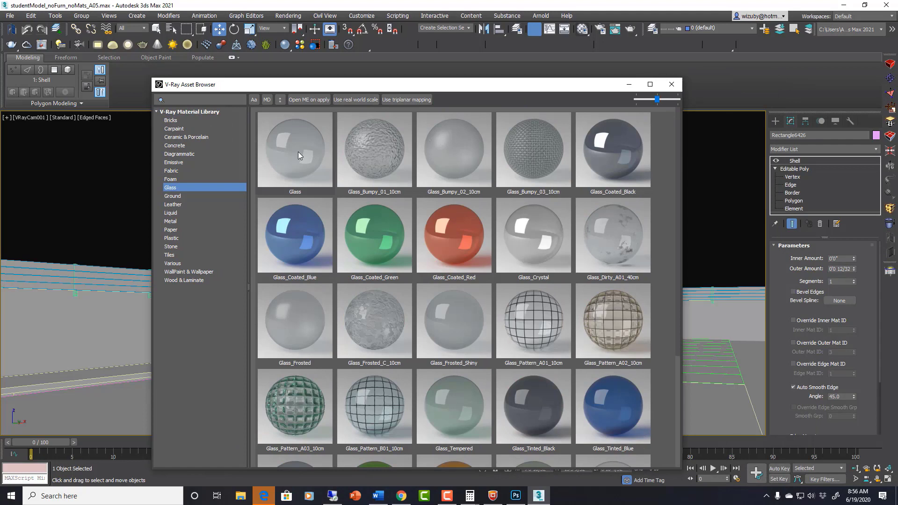
{"action": "left_click_drag", "start_coordinate": [368, 89], "coordinate": [383, 333]}
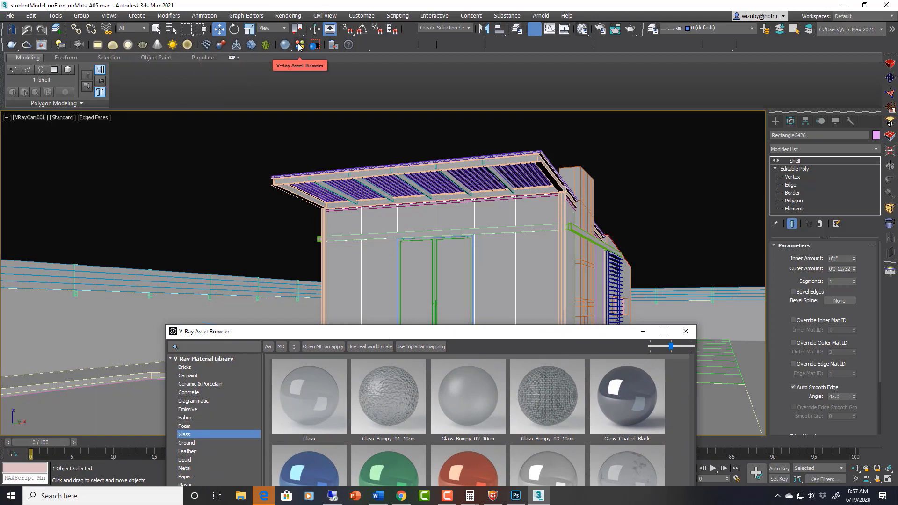
{"action": "left_click", "coordinate": [314, 400]}
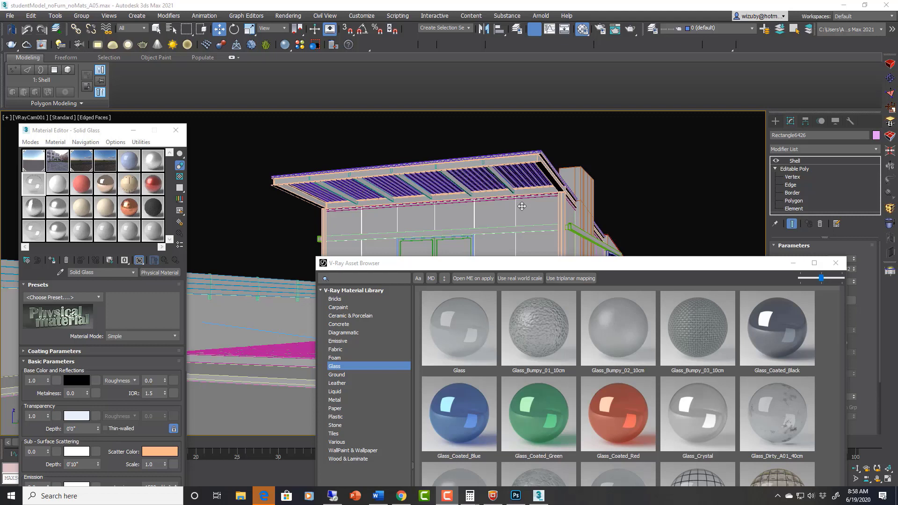
{"action": "right_click", "coordinate": [468, 324]}
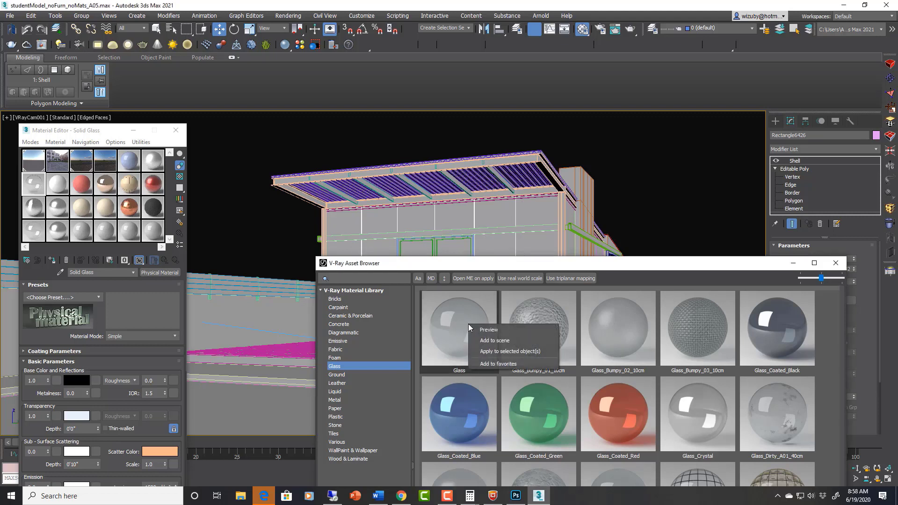
{"action": "left_click", "coordinate": [508, 352]}
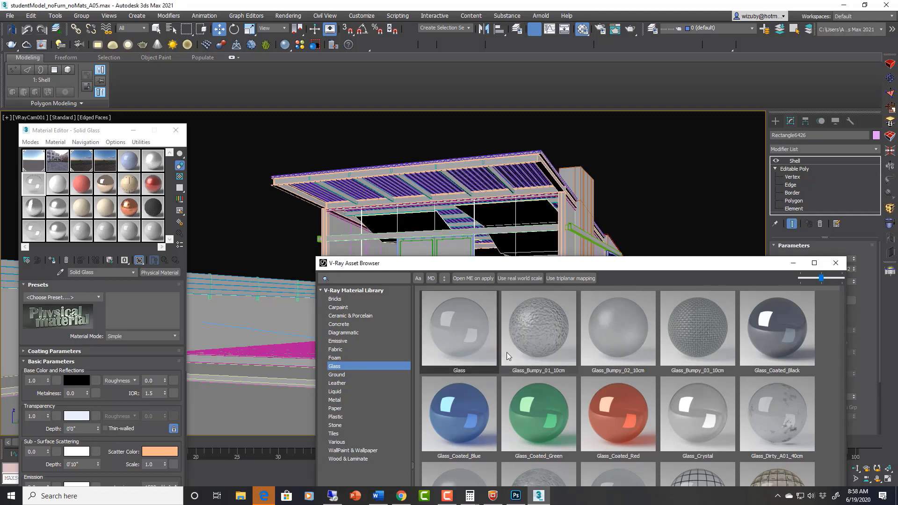
Close the Asset Browser and pick the glass wall's material into the Material Editor as Material #0
{"action": "left_click", "coordinate": [834, 268]}
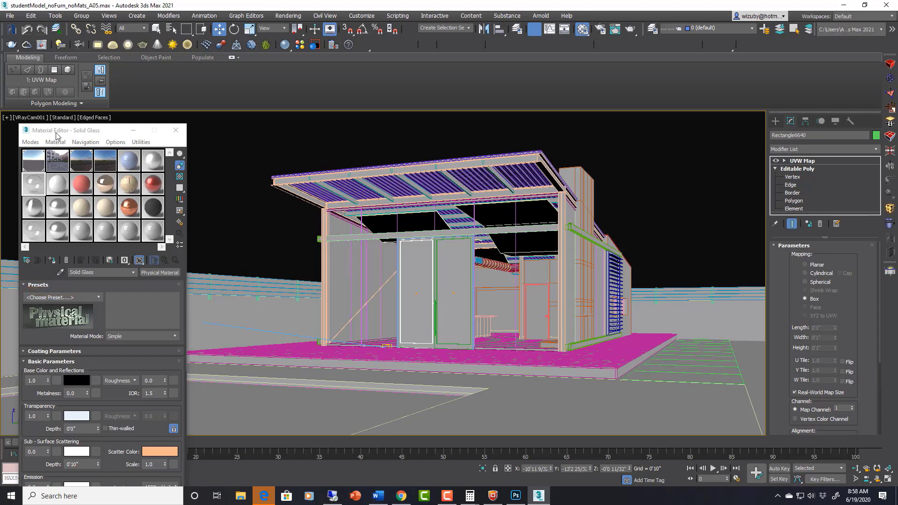
{"action": "left_click_drag", "start_coordinate": [57, 133], "coordinate": [57, 103]}
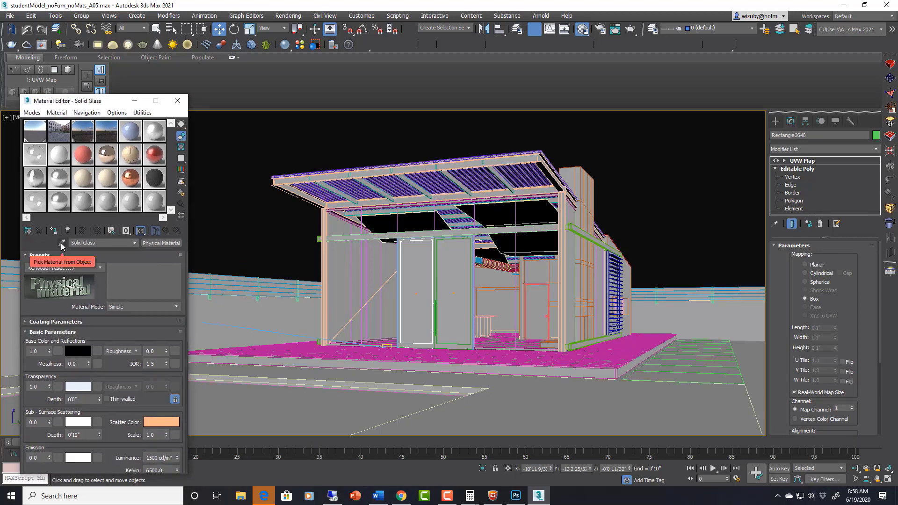
{"action": "left_click", "coordinate": [62, 243]}
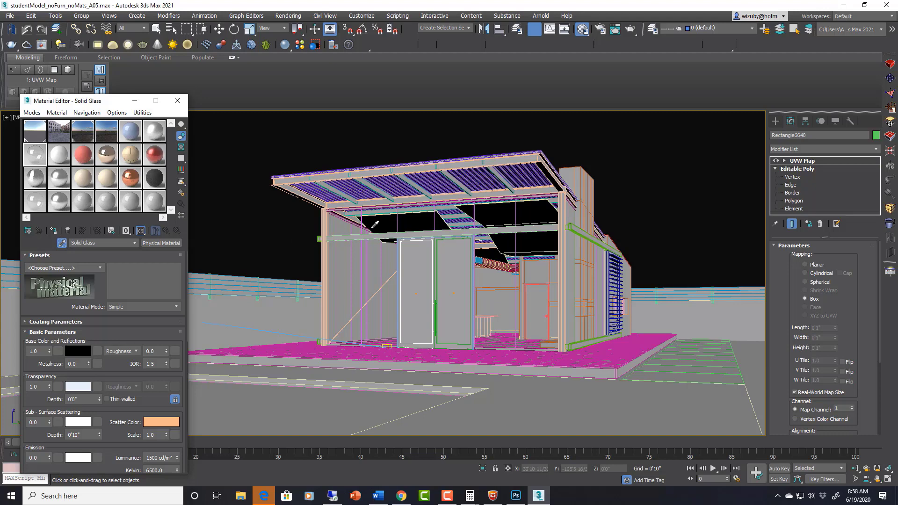
{"action": "left_click", "coordinate": [398, 219]}
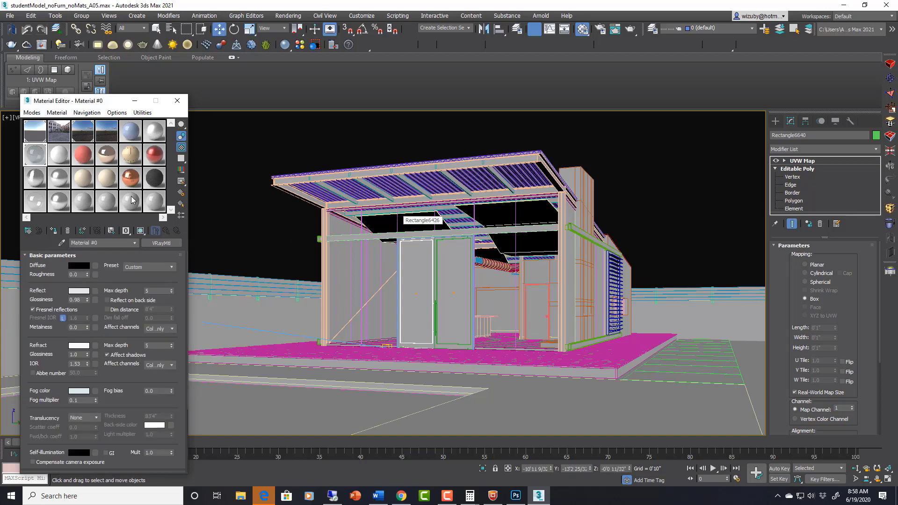
Inspect an enlarged preview of Material #0, the glass VRayMtl with IOR 1.53
{"action": "double_click", "coordinate": [36, 159]}
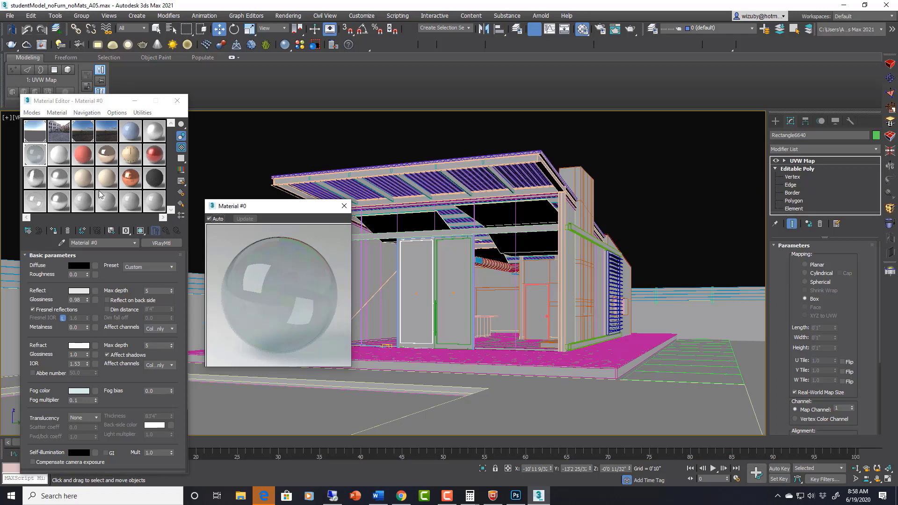
{"action": "left_click", "coordinate": [131, 287]}
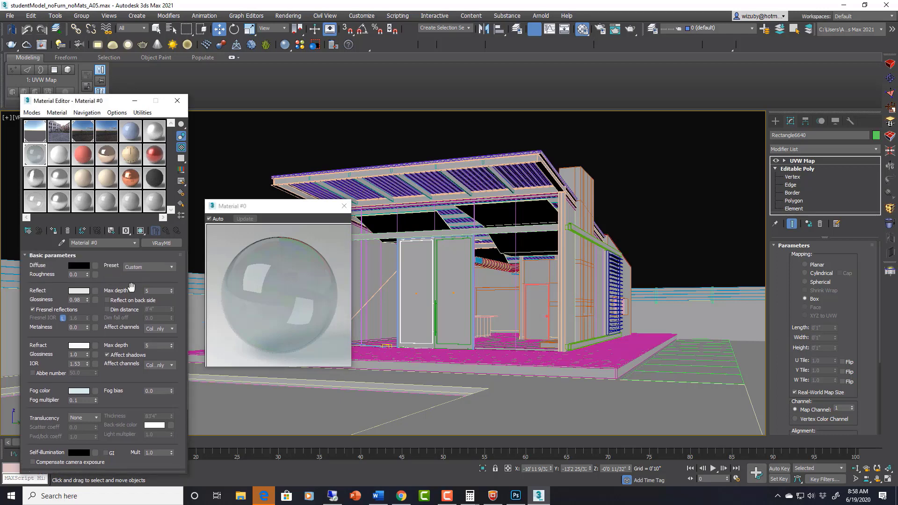
{"action": "left_click", "coordinate": [342, 208]}
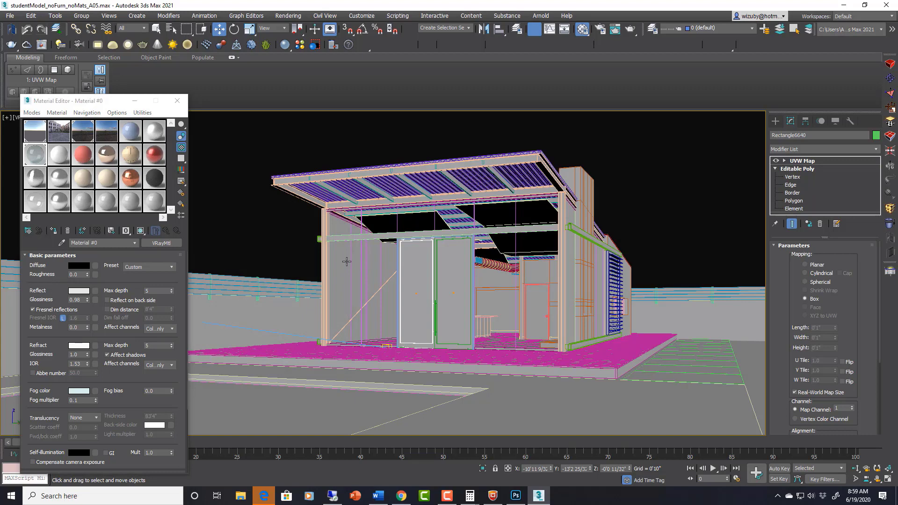
Sample the door's solidGray material into the Ceramic slot and select the door panel element
{"action": "left_click", "coordinate": [55, 161]}
{"action": "left_click", "coordinate": [61, 243]}
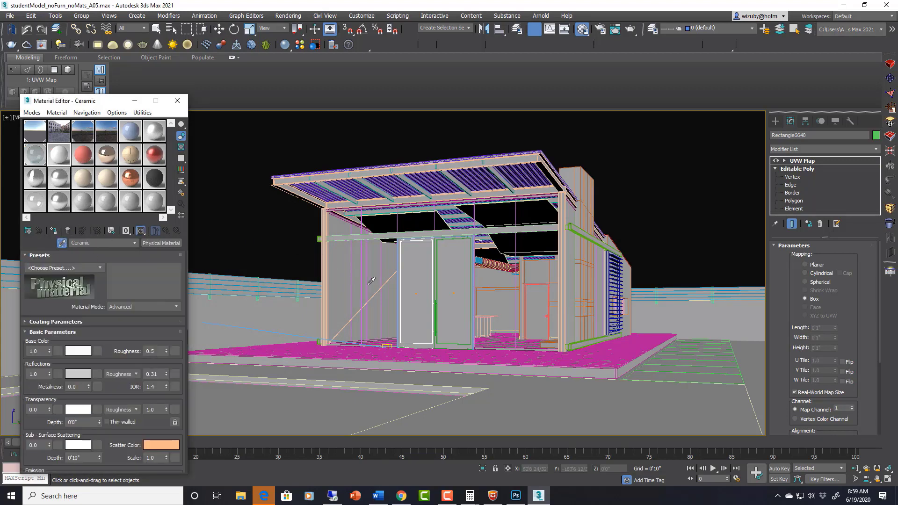
{"action": "left_click", "coordinate": [427, 283]}
{"action": "key", "text": "w"}
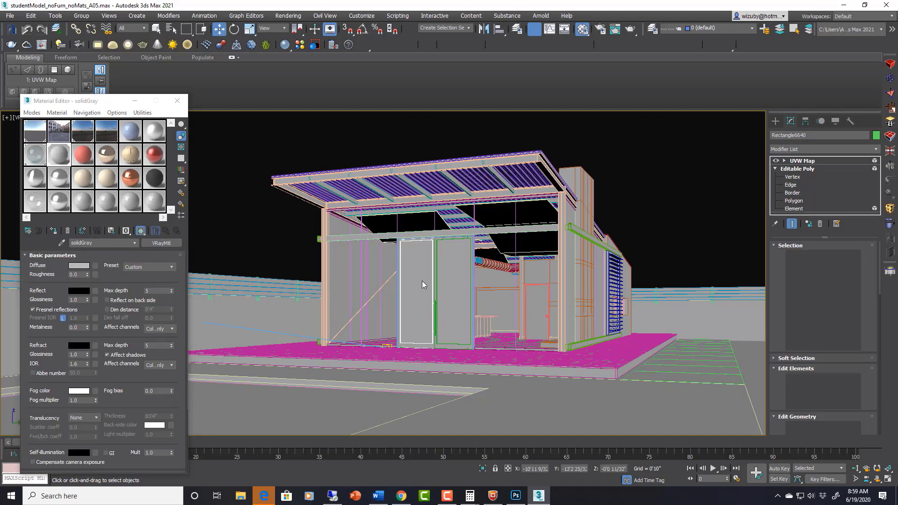
{"action": "left_click", "coordinate": [424, 284]}
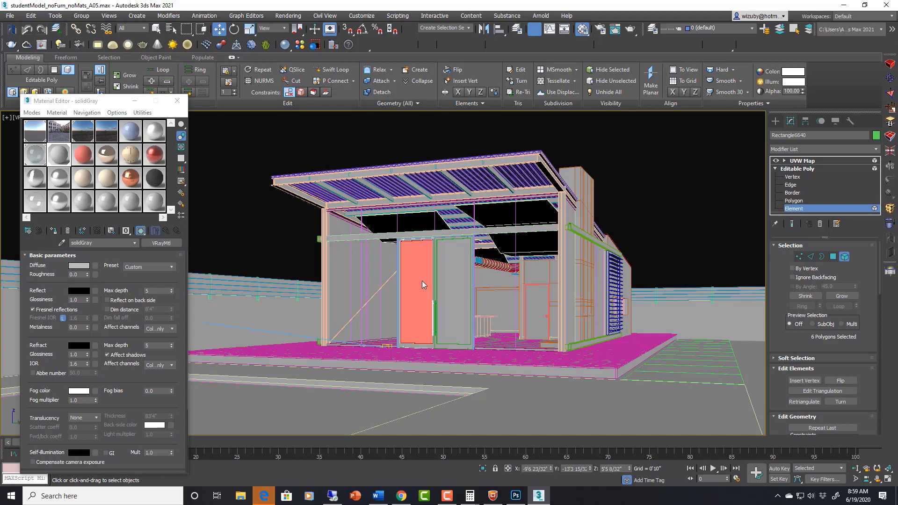
Reselect the door object Rectangle6635 and its 6-polygon panel element
{"action": "left_click", "coordinate": [34, 155]}
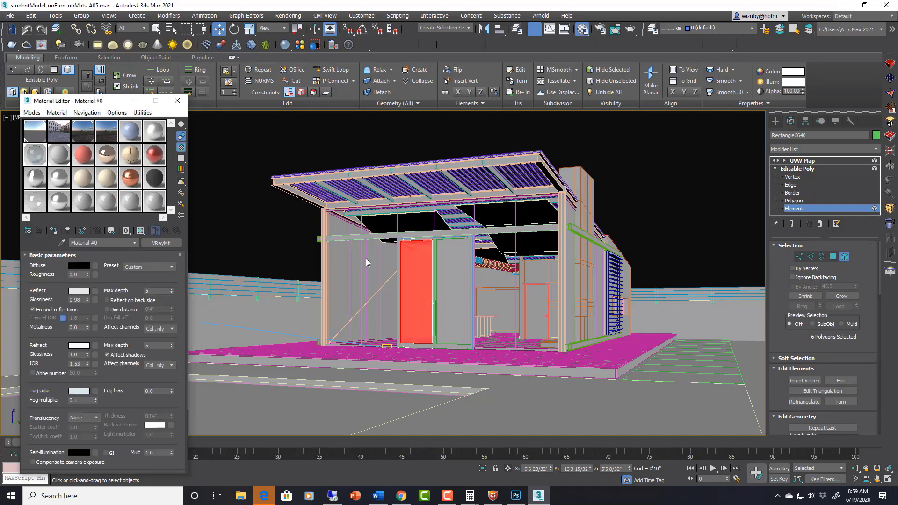
{"action": "left_click", "coordinate": [845, 256]}
{"action": "left_click", "coordinate": [454, 300]}
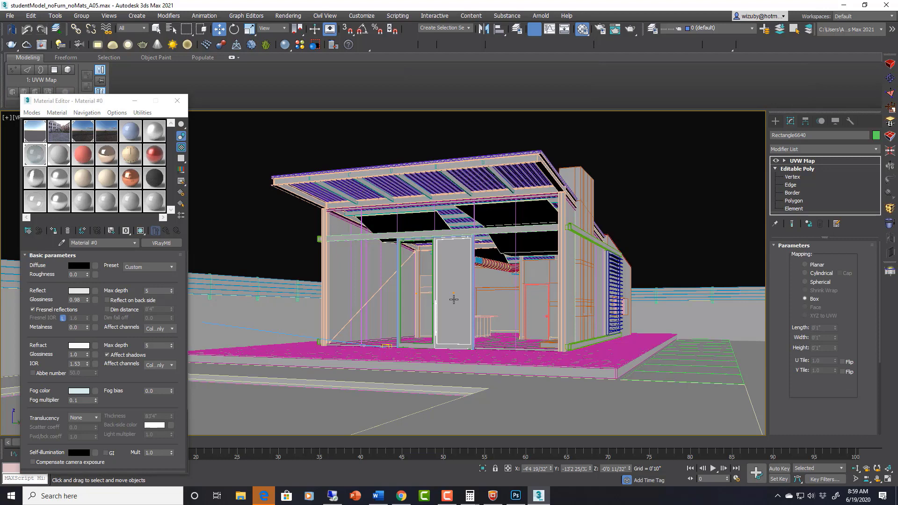
{"action": "left_click", "coordinate": [794, 209]}
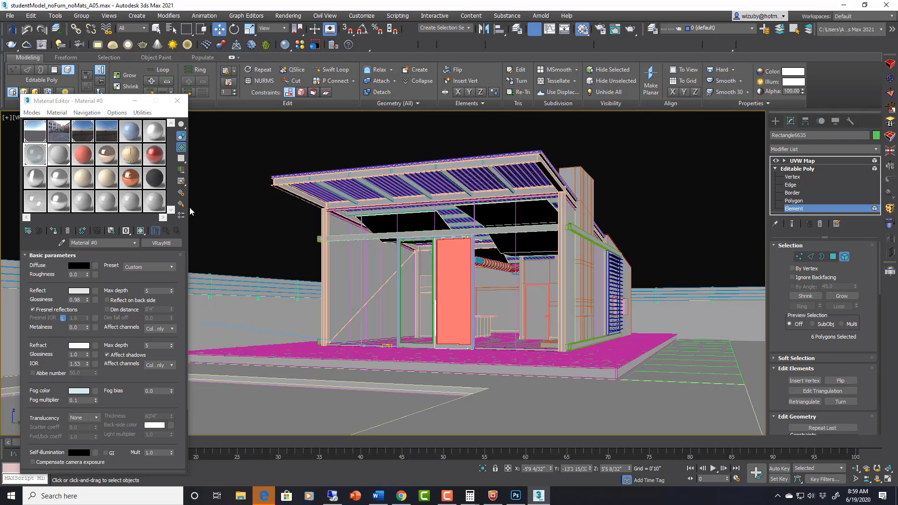
Assign the glass Material #0 to the door element and exit element editing
{"action": "left_click", "coordinate": [34, 158]}
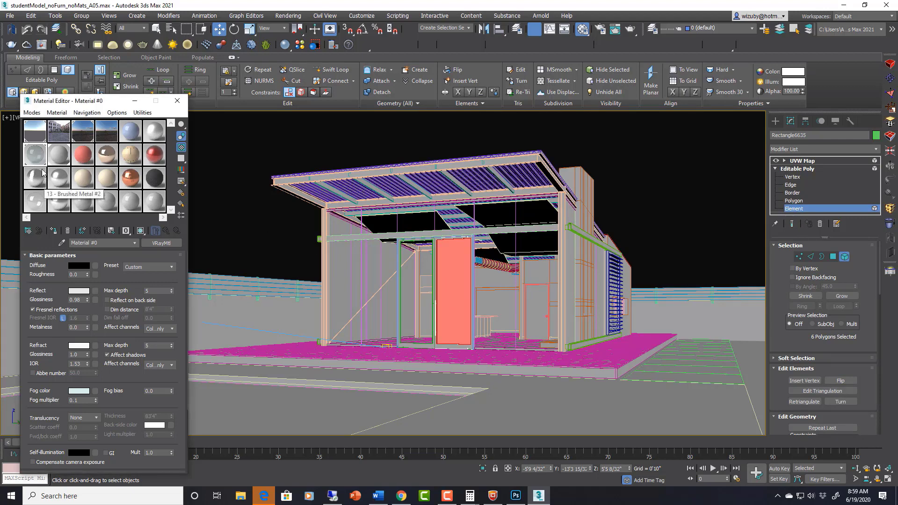
{"action": "left_click", "coordinate": [55, 231]}
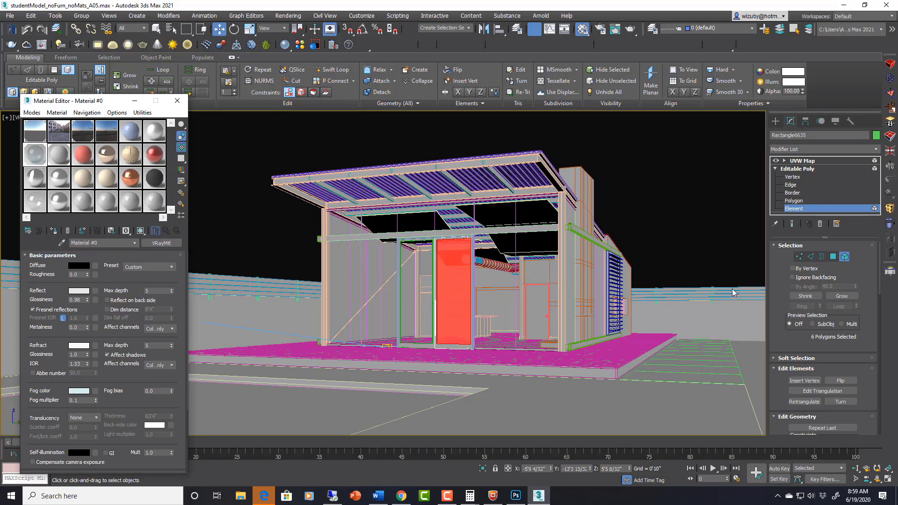
{"action": "left_click", "coordinate": [844, 257]}
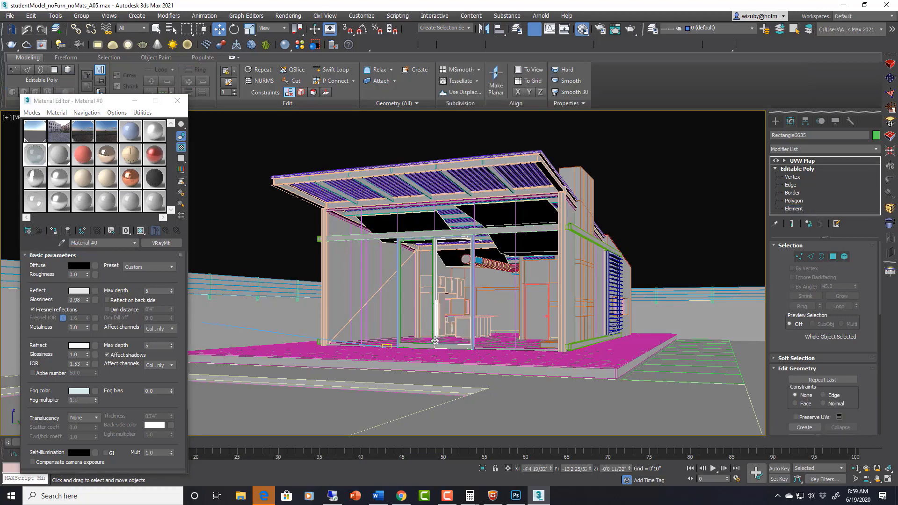
{"action": "left_click", "coordinate": [514, 303]}
{"action": "left_click", "coordinate": [456, 347]}
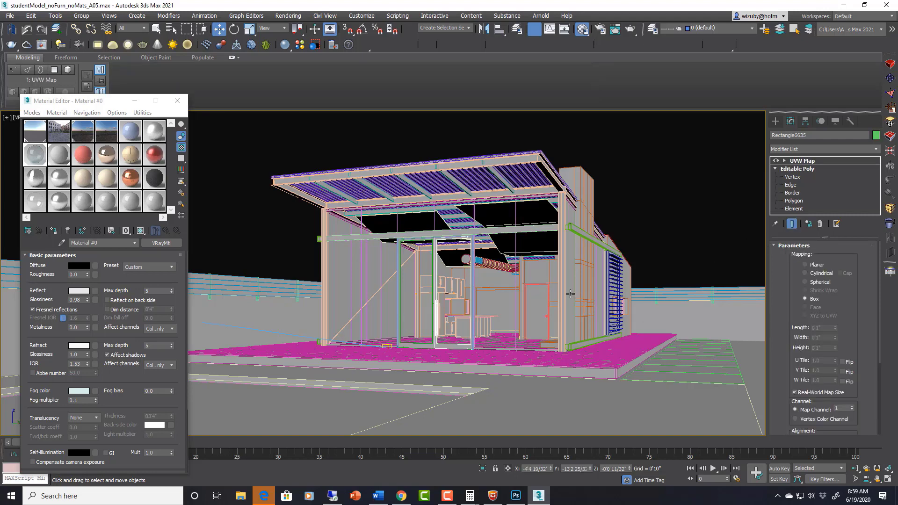
Render a V-Ray test frame of the glass-walled building at dusk, then close the frame buffer
{"action": "left_click", "coordinate": [11, 45]}
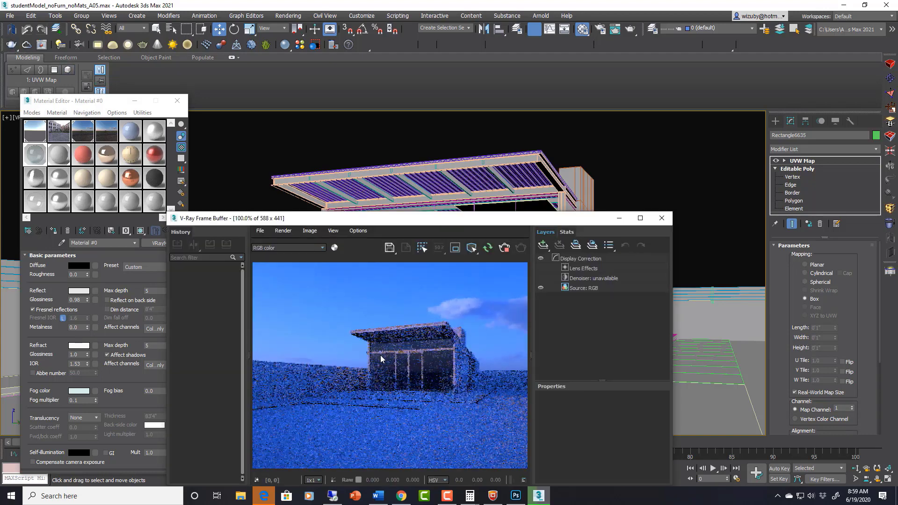
{"action": "scroll", "coordinate": [426, 374], "scroll_direction": "up", "scroll_amount": 3}
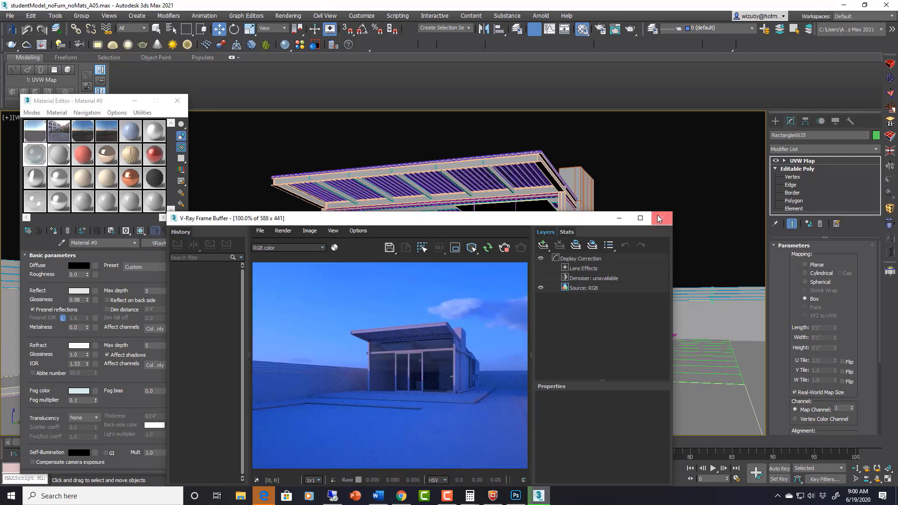
{"action": "left_click", "coordinate": [662, 219]}
In Top view, start a new VRayLight from the V-Ray light family with type Disc
{"action": "key", "text": "t"}
{"action": "key", "text": "z"}
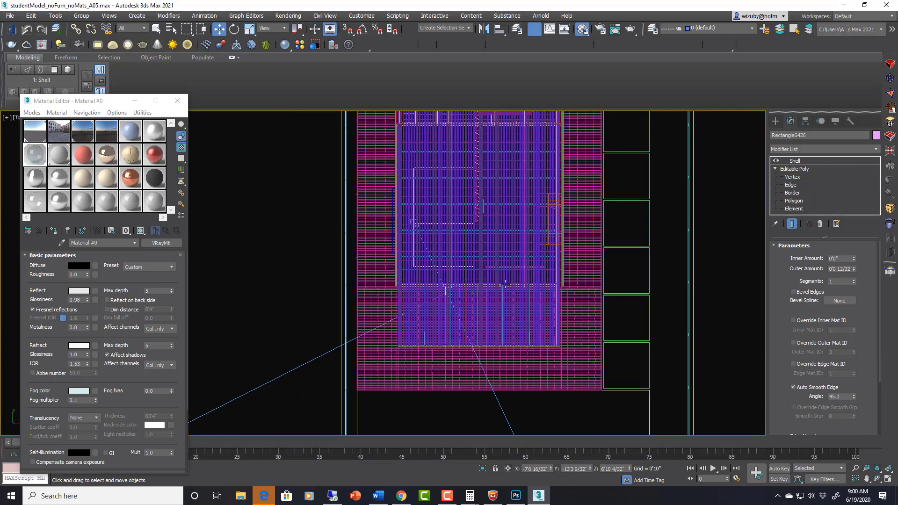
{"action": "left_click", "coordinate": [776, 121]}
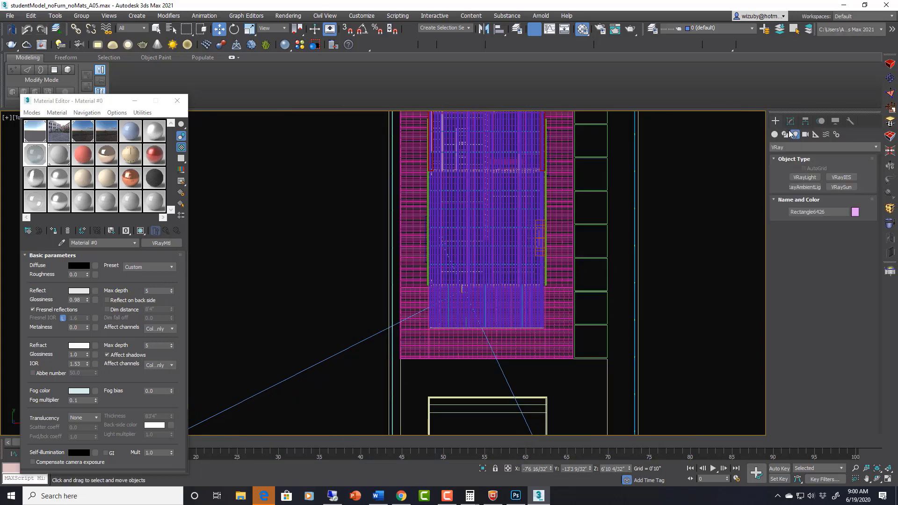
{"action": "left_click", "coordinate": [795, 134]}
{"action": "left_click", "coordinate": [799, 147]}
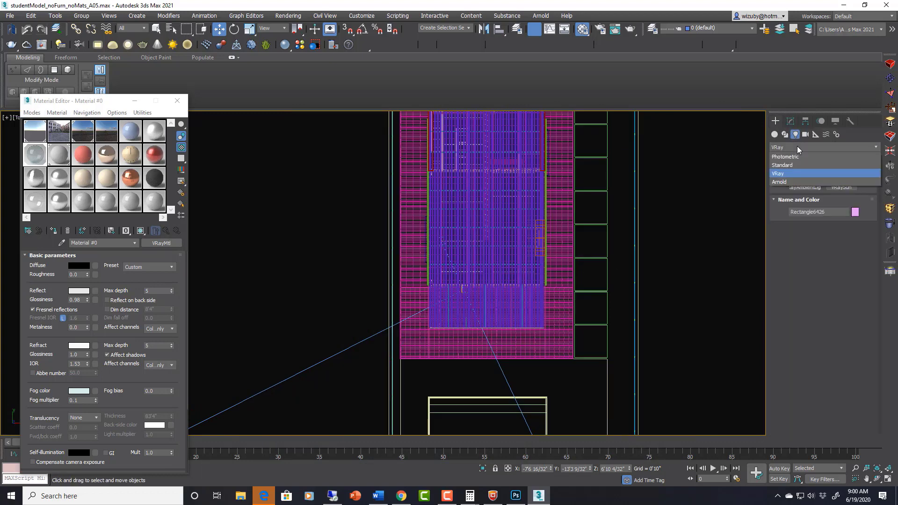
{"action": "left_click", "coordinate": [784, 174]}
{"action": "left_click", "coordinate": [805, 177]}
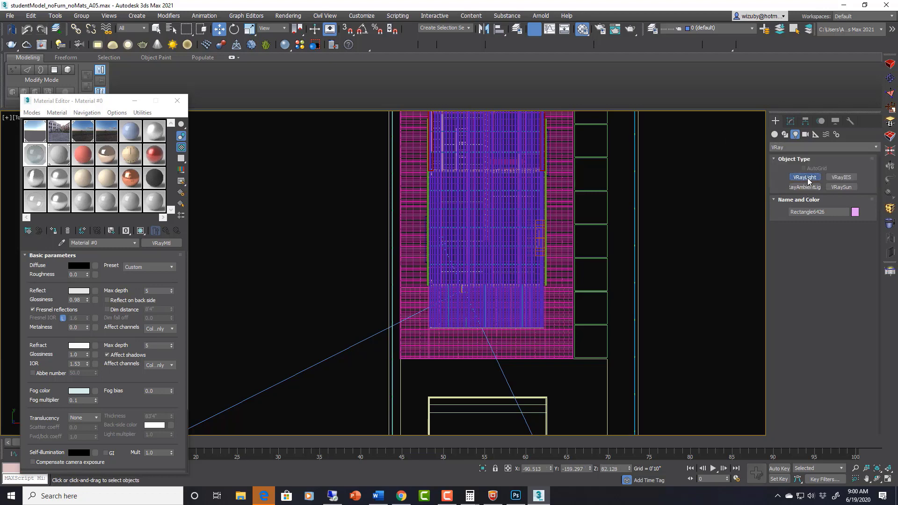
{"action": "scroll", "coordinate": [601, 302], "scroll_direction": "up", "scroll_amount": 2}
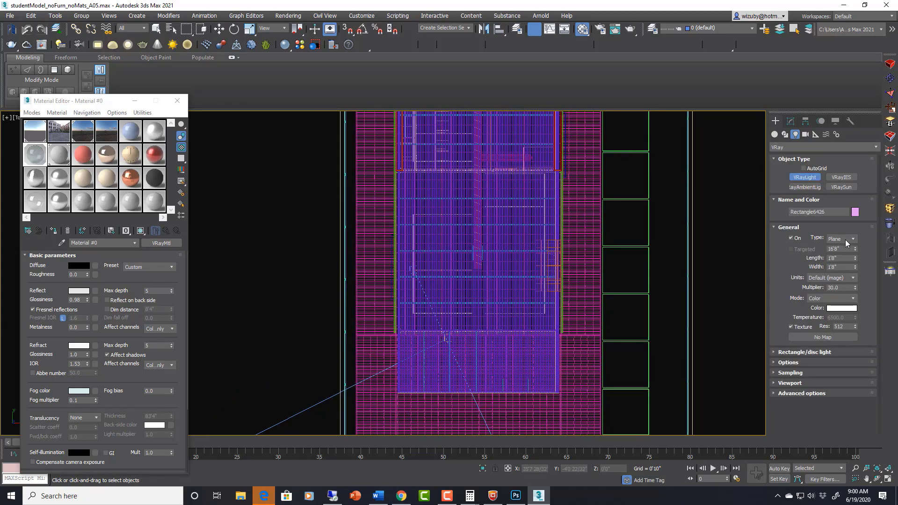
{"action": "left_click", "coordinate": [853, 241]}
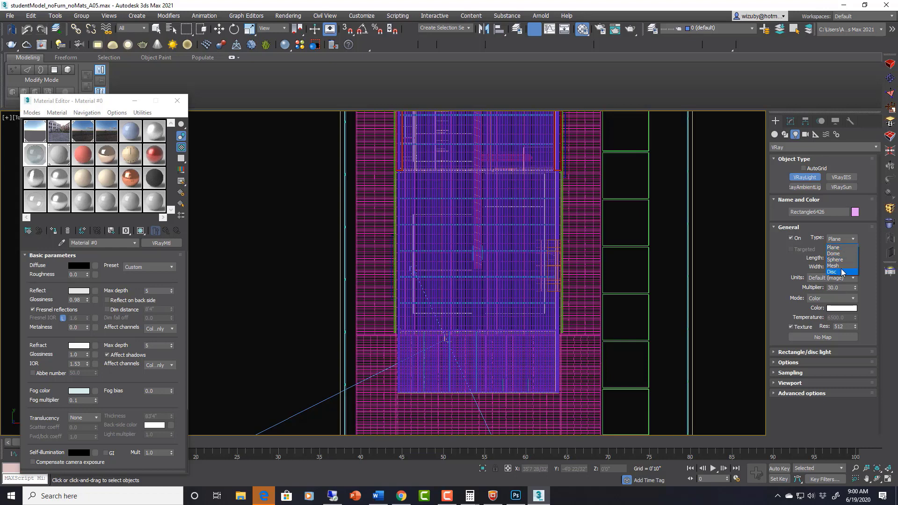
{"action": "key", "text": "Escape"}
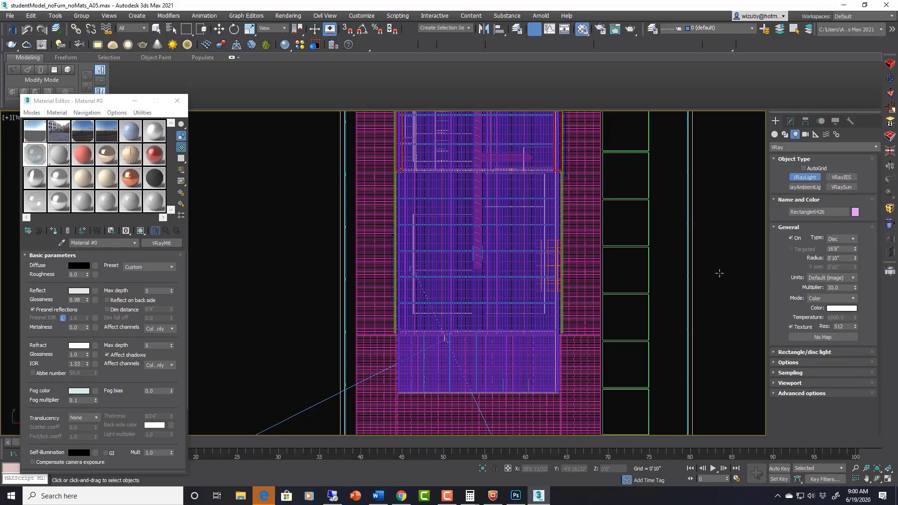
Draw the disc light beside the building and raise it high above the railing
{"action": "left_click_drag", "start_coordinate": [719, 273], "coordinate": [728, 289]}
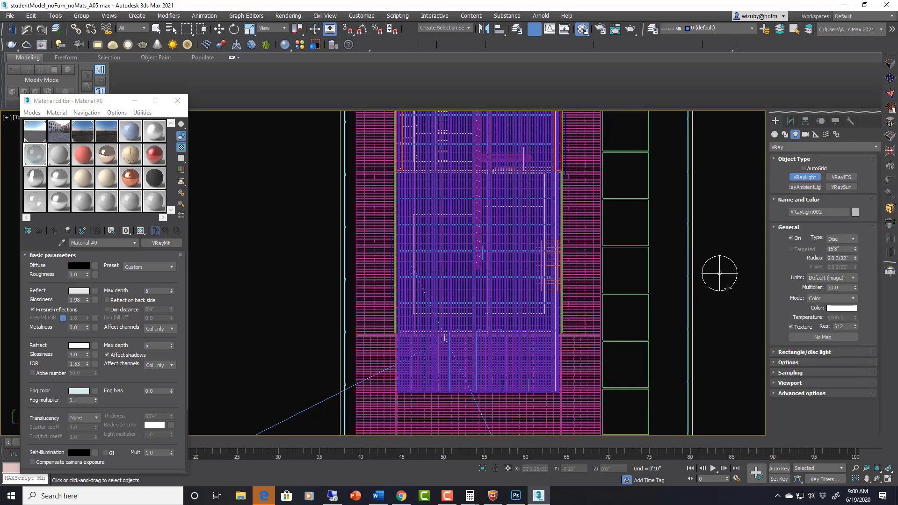
{"action": "scroll", "coordinate": [728, 289], "scroll_direction": "down", "scroll_amount": 5}
{"action": "middle_click_drag", "start_coordinate": [728, 288], "coordinate": [715, 293], "text": "alt"}
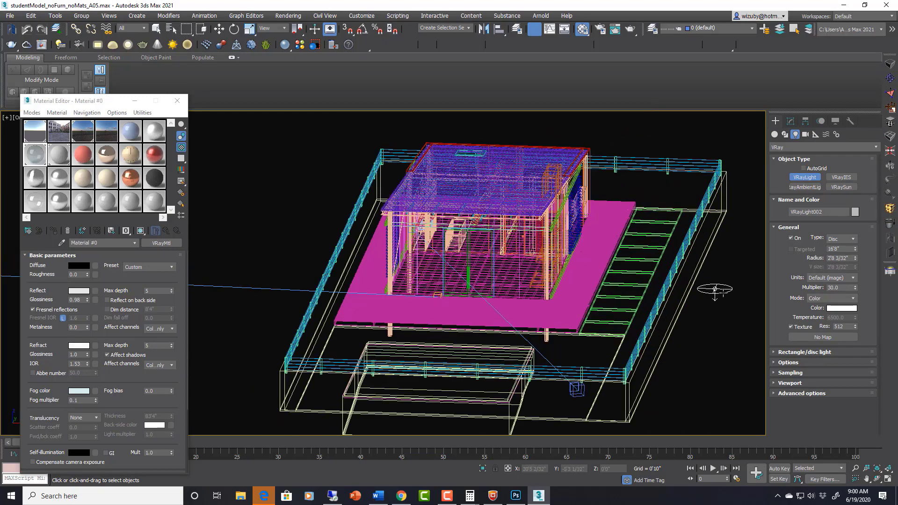
{"action": "key", "text": "w"}
{"action": "left_click_drag", "start_coordinate": [722, 294], "coordinate": [720, 154]}
{"action": "middle_click_drag", "start_coordinate": [711, 247], "coordinate": [708, 270], "text": "alt"}
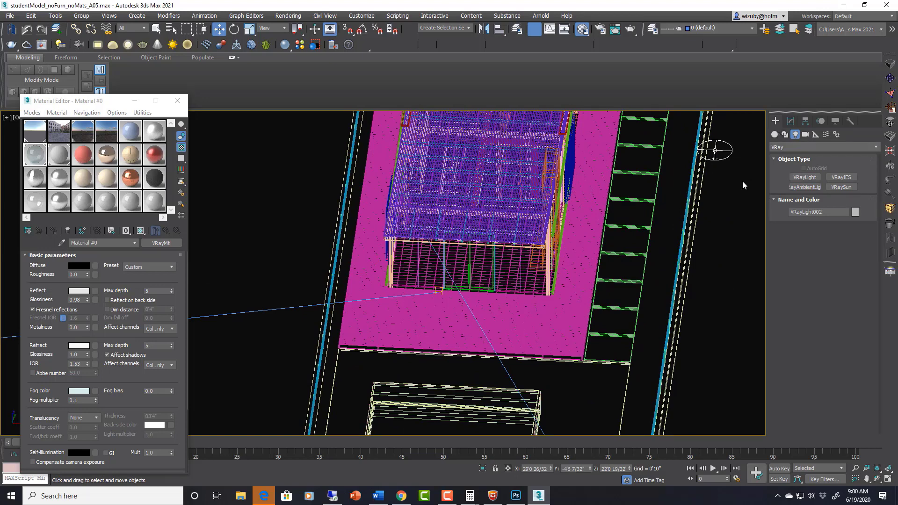
Draw a plane VRayLight next to the disc light and raise it upward in Front view
{"action": "left_click", "coordinate": [805, 177]}
{"action": "left_click_drag", "start_coordinate": [722, 208], "coordinate": [745, 224]}
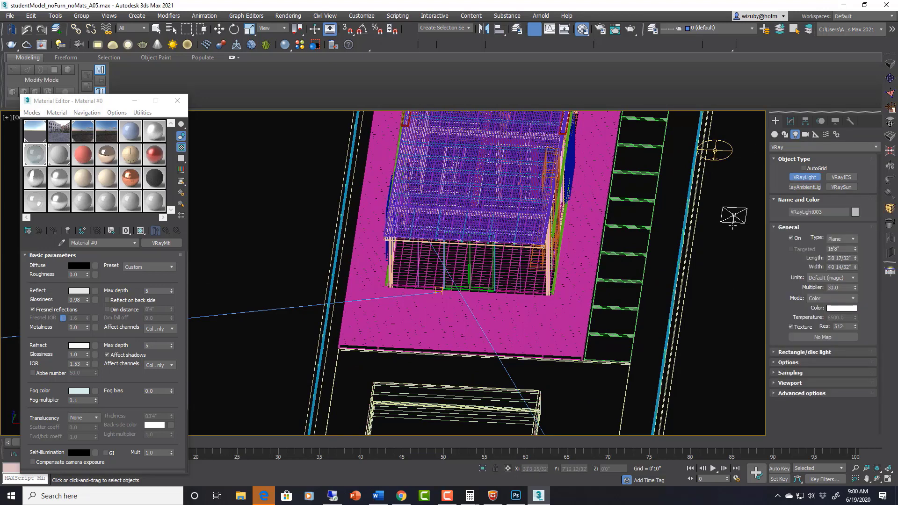
{"action": "scroll", "coordinate": [702, 239], "scroll_direction": "down", "scroll_amount": 3}
{"action": "key", "text": "f"}
{"action": "scroll", "coordinate": [647, 304], "scroll_direction": "down", "scroll_amount": 4}
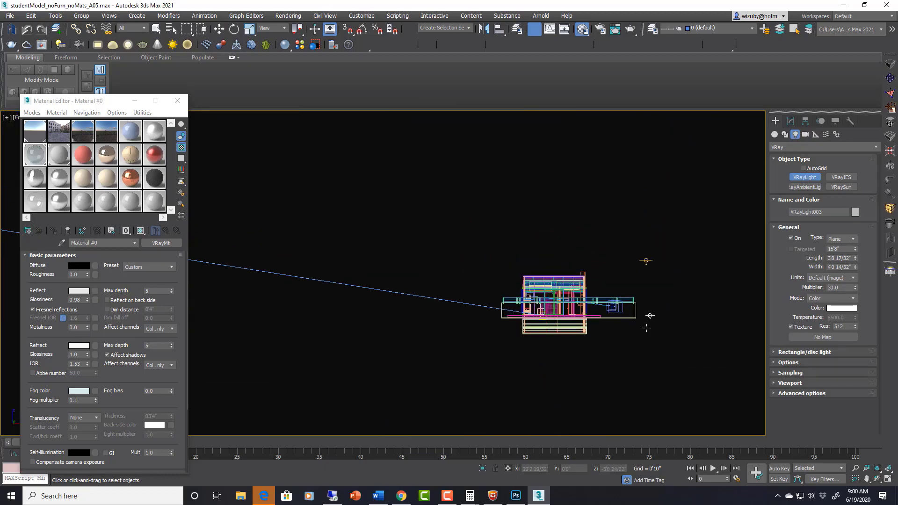
{"action": "scroll", "coordinate": [647, 328], "scroll_direction": "up", "scroll_amount": 4}
{"action": "key", "text": "w"}
{"action": "left_click_drag", "start_coordinate": [664, 296], "coordinate": [668, 142]}
{"action": "middle_click_drag", "start_coordinate": [668, 158], "coordinate": [576, 275], "text": "alt"}
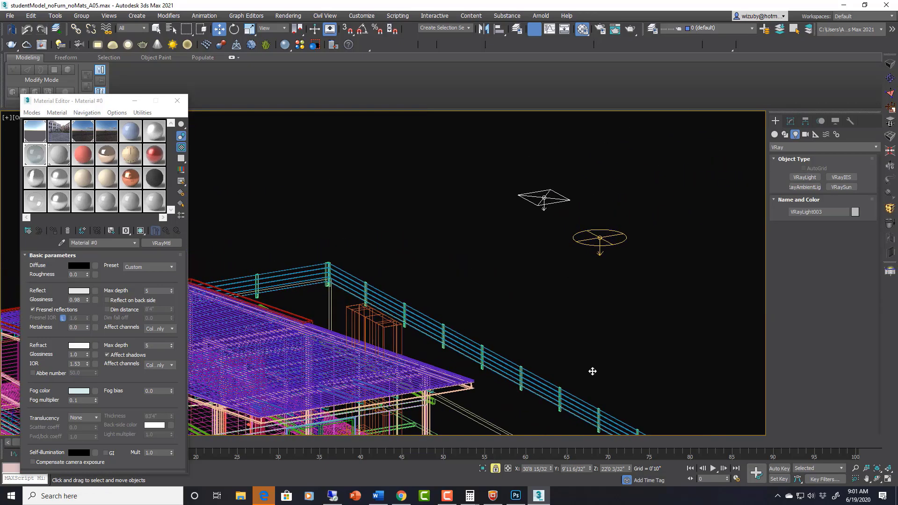
Give the disc light Directional 0.61 and set its Preview to Selected
{"action": "left_click", "coordinate": [582, 294]}
{"action": "left_click", "coordinate": [607, 242]}
{"action": "scroll", "coordinate": [607, 241], "scroll_direction": "up", "scroll_amount": 4}
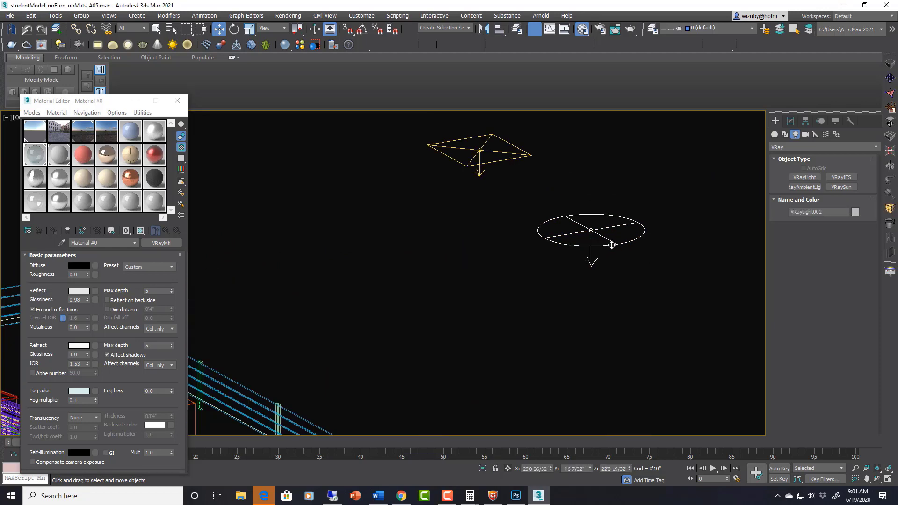
{"action": "left_click", "coordinate": [791, 121]}
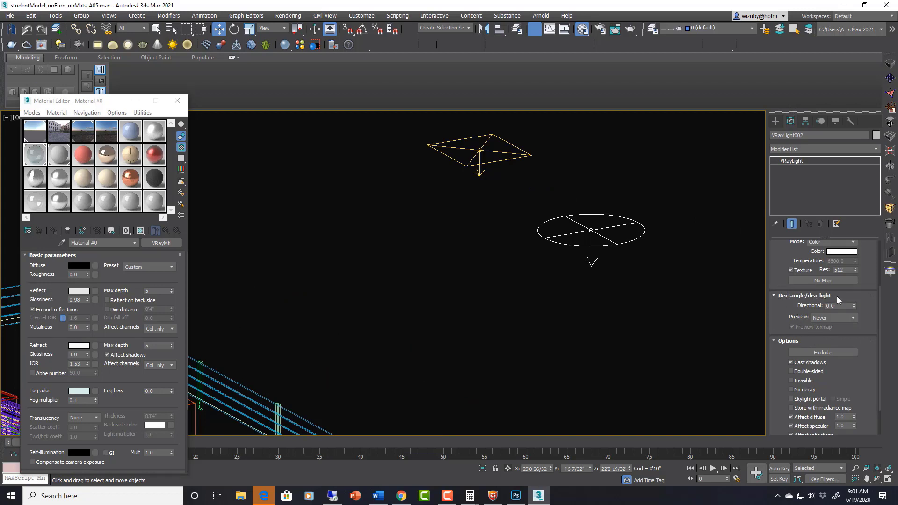
{"action": "left_click_drag", "start_coordinate": [855, 305], "coordinate": [852, 255]}
{"action": "left_click", "coordinate": [834, 318]}
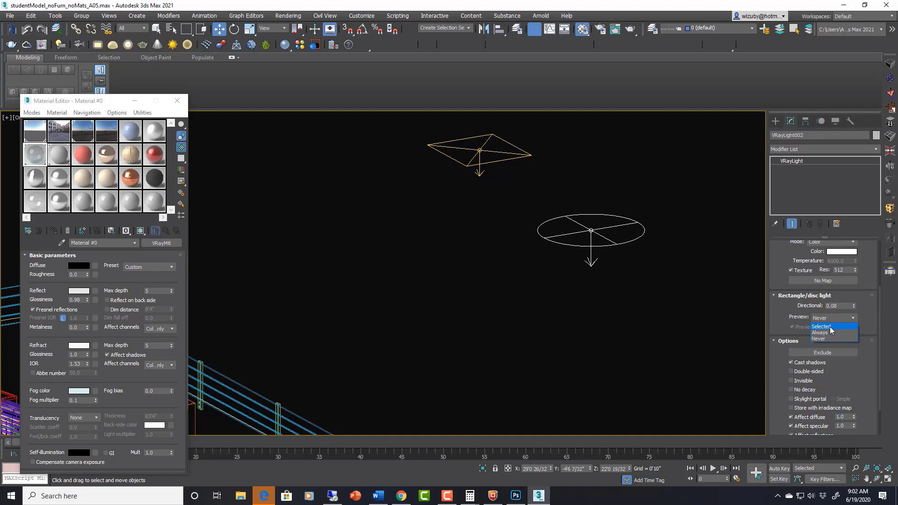
{"action": "left_click", "coordinate": [827, 327]}
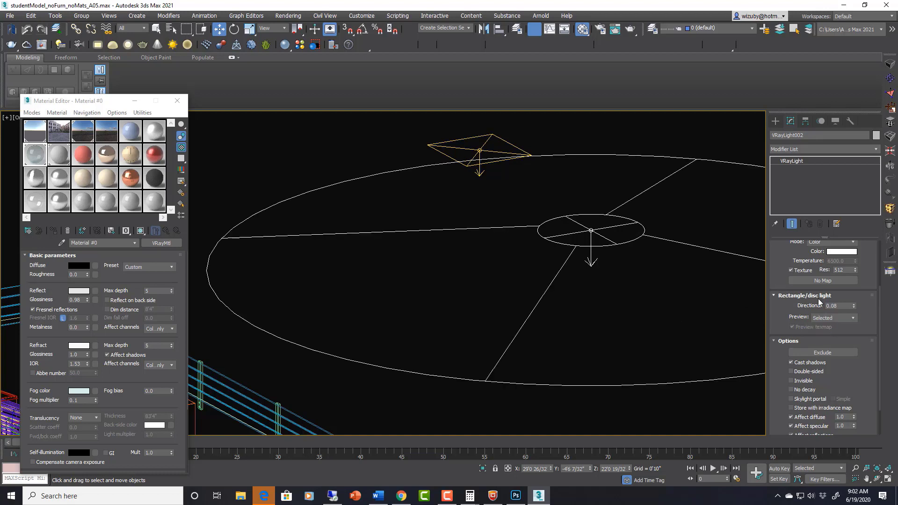
{"action": "left_click_drag", "start_coordinate": [855, 305], "coordinate": [822, 279]}
{"action": "middle_click_drag", "start_coordinate": [619, 255], "coordinate": [546, 225], "text": "alt"}
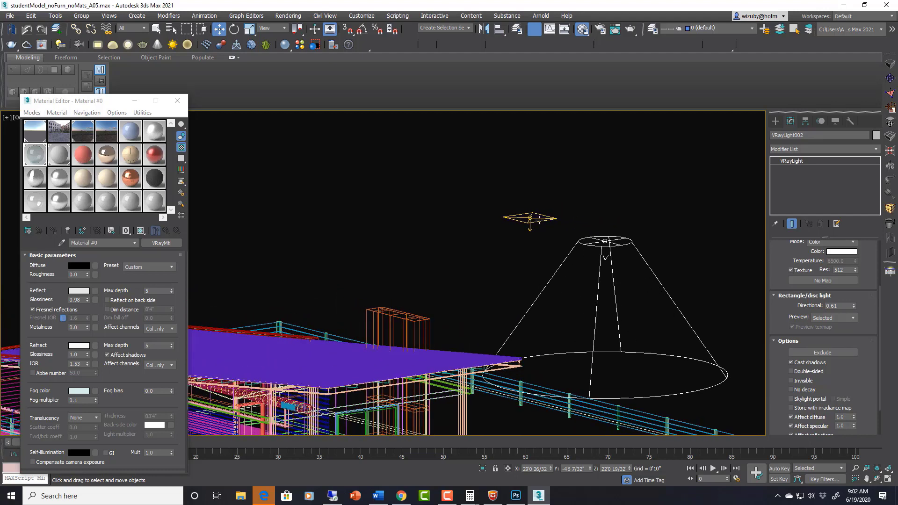
Give the plane light Directional 0.5 with Preview set to Selected
{"action": "left_click", "coordinate": [605, 241]}
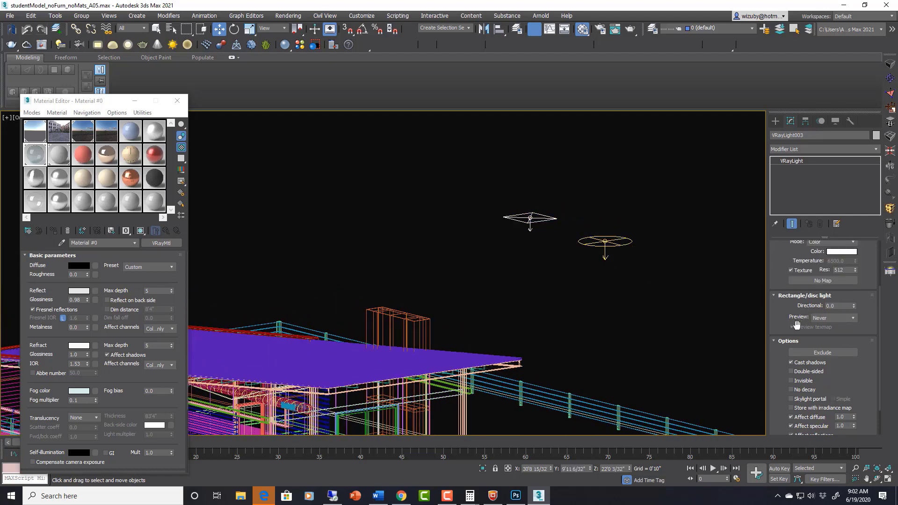
{"action": "left_click", "coordinate": [827, 326]}
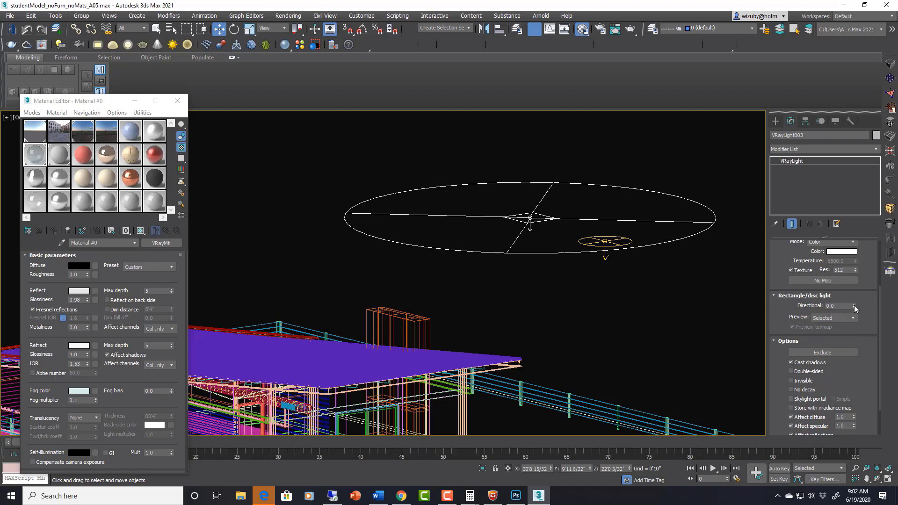
{"action": "left_click_drag", "start_coordinate": [854, 305], "coordinate": [847, 282]}
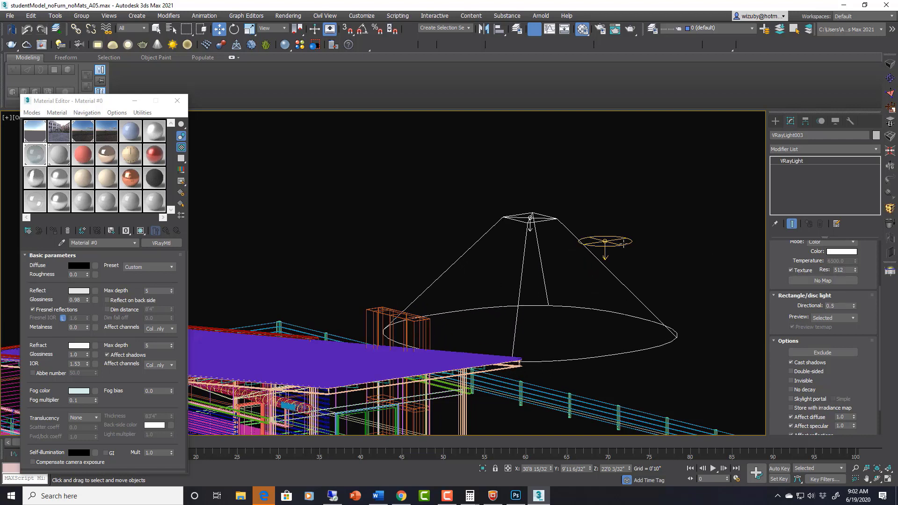
{"action": "left_click", "coordinate": [655, 236]}
Move both lights to a new spot in Top view and delete the plane light
{"action": "left_click_drag", "start_coordinate": [484, 183], "coordinate": [484, 183]}
{"action": "key", "text": "t"}
{"action": "scroll", "coordinate": [585, 255], "scroll_direction": "up", "scroll_amount": 5}
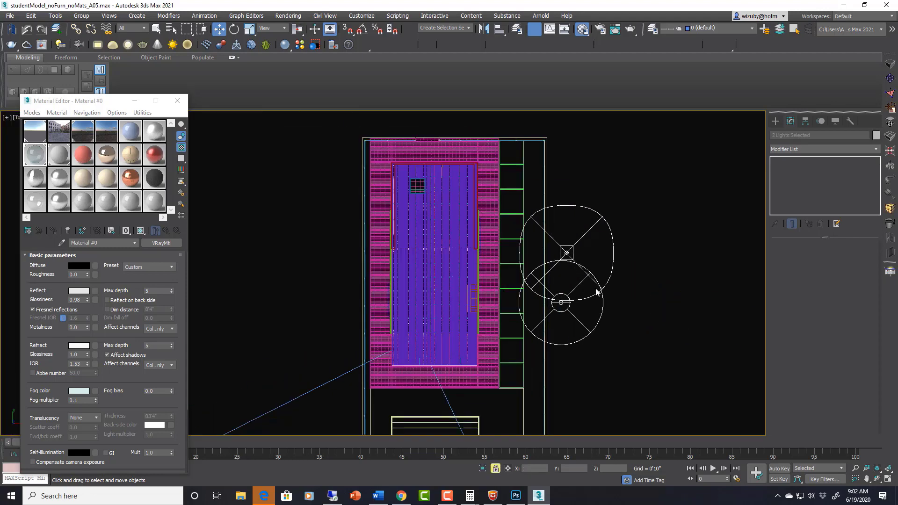
{"action": "left_click_drag", "start_coordinate": [596, 292], "coordinate": [661, 301]}
{"action": "left_click", "coordinate": [697, 264]}
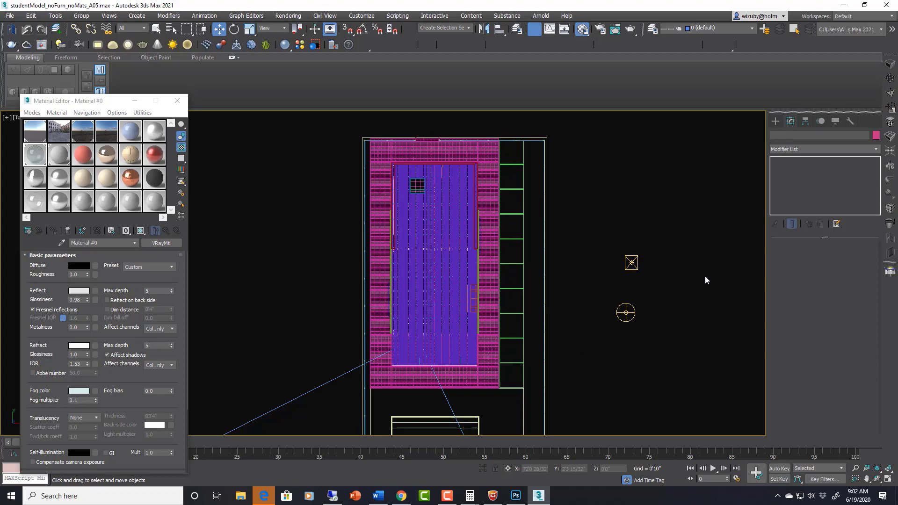
{"action": "left_click_drag", "start_coordinate": [706, 280], "coordinate": [608, 248]}
{"action": "key", "text": "Delete"}
Set the disc light's Radius to 0'2"
{"action": "left_click", "coordinate": [626, 306]}
{"action": "scroll", "coordinate": [641, 317], "scroll_direction": "up", "scroll_amount": 5}
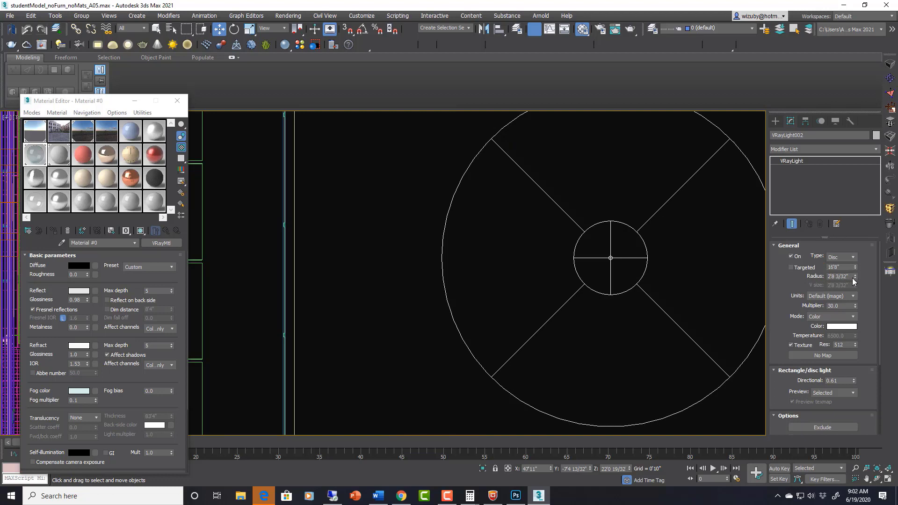
{"action": "left_click_drag", "start_coordinate": [856, 277], "coordinate": [822, 276]}
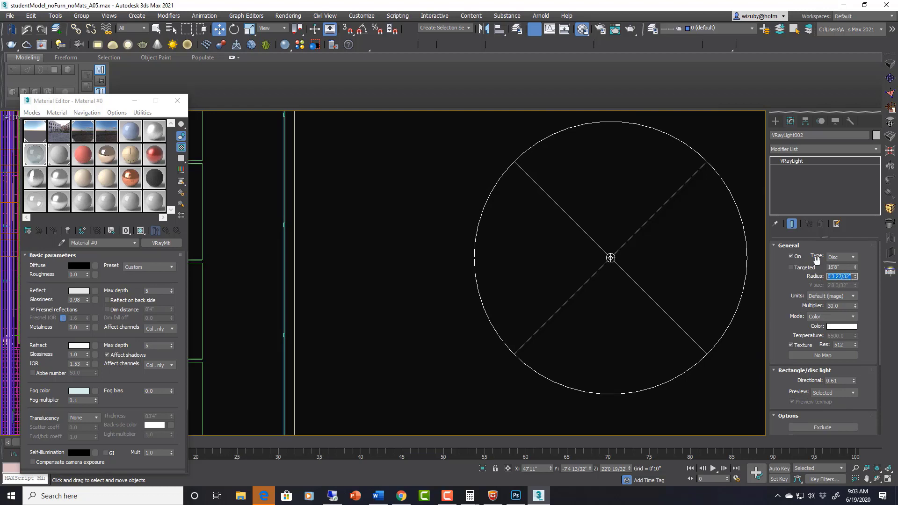
{"action": "type", "text": "2"}
{"action": "key", "text": "Return"}
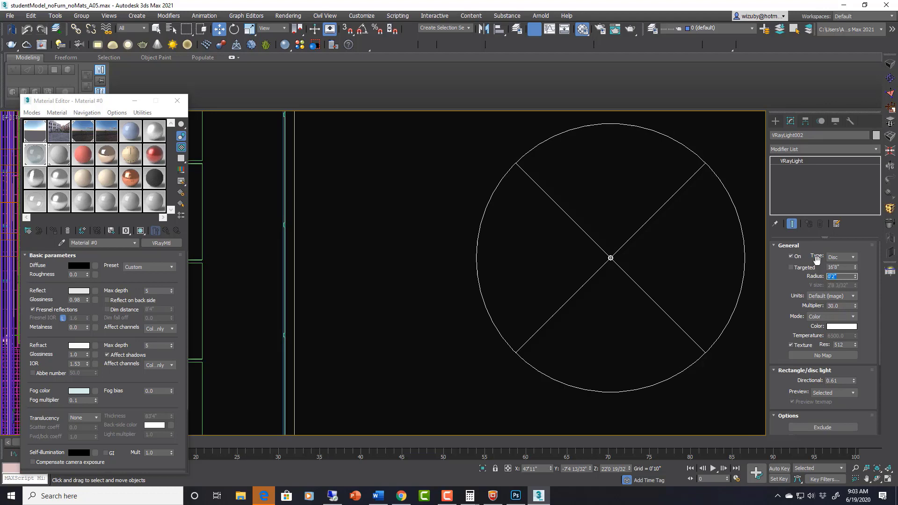
Frame the disc light in Front and Top views and lock the selection to it
{"action": "scroll", "coordinate": [613, 232], "scroll_direction": "down", "scroll_amount": 3}
{"action": "key", "text": "f"}
{"action": "scroll", "coordinate": [550, 244], "scroll_direction": "down", "scroll_amount": 3}
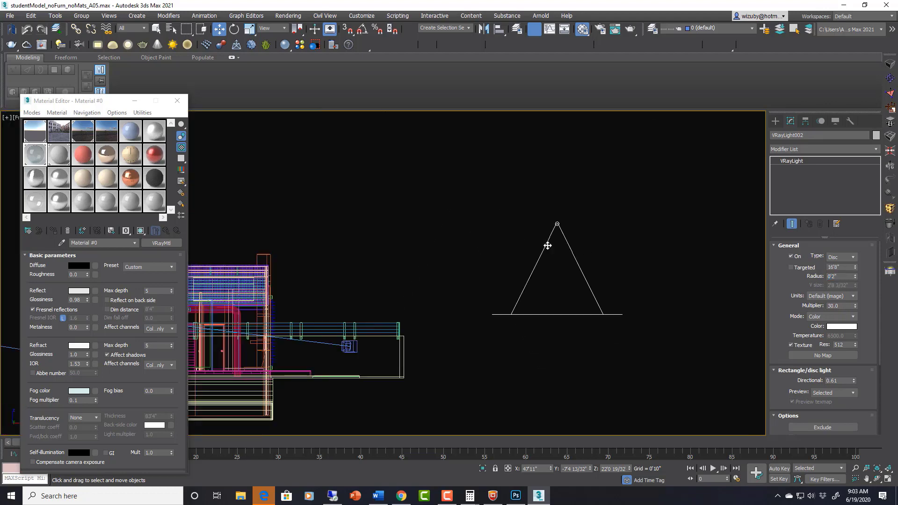
{"action": "middle_click_drag", "start_coordinate": [549, 245], "coordinate": [651, 229]}
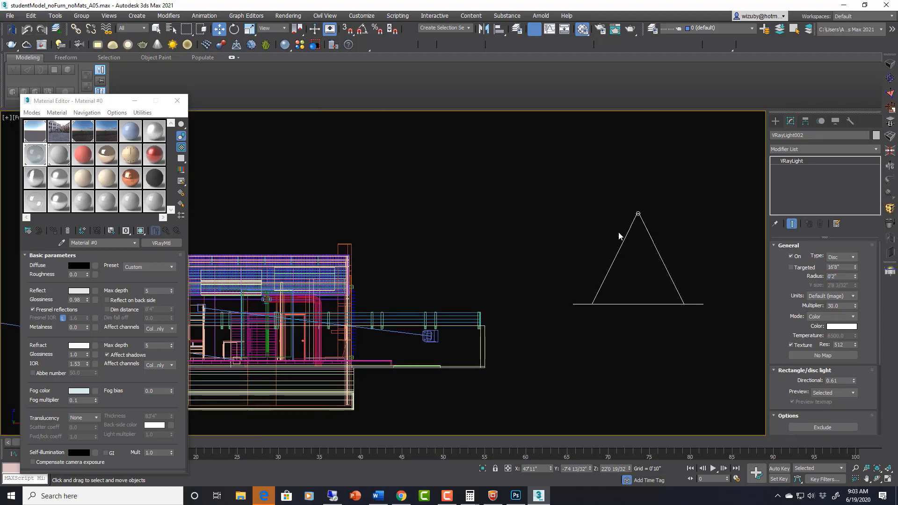
{"action": "key", "text": "t"}
{"action": "middle_click_drag", "start_coordinate": [572, 245], "coordinate": [697, 281]}
{"action": "scroll", "coordinate": [702, 271], "scroll_direction": "up", "scroll_amount": 2}
{"action": "key", "text": "space"}
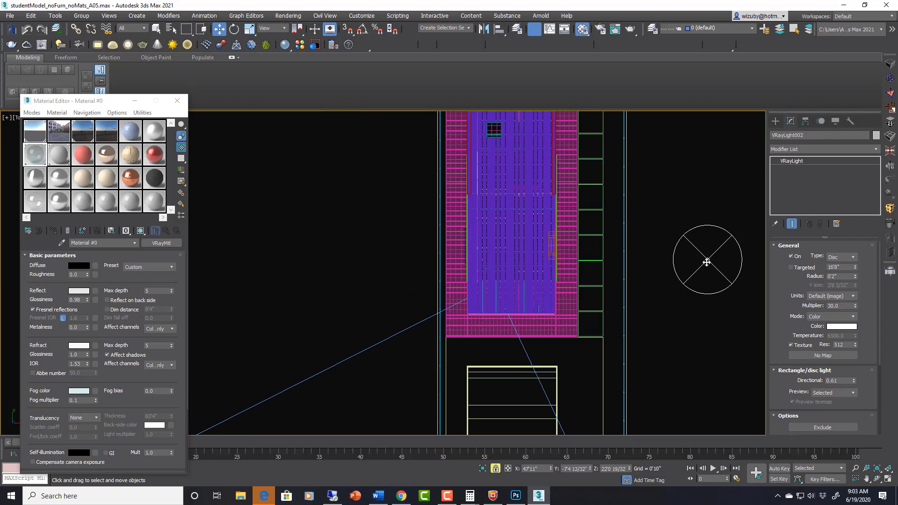
Move the disc light over the house, lower it under the roof, and tilt it
{"action": "left_click_drag", "start_coordinate": [707, 262], "coordinate": [534, 289]}
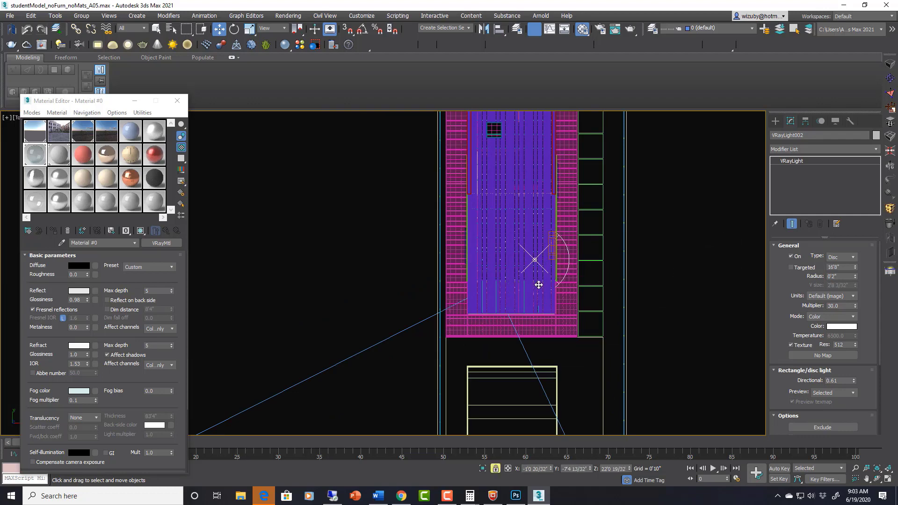
{"action": "key", "text": "shift+z"}
{"action": "key", "text": "shift+z"}
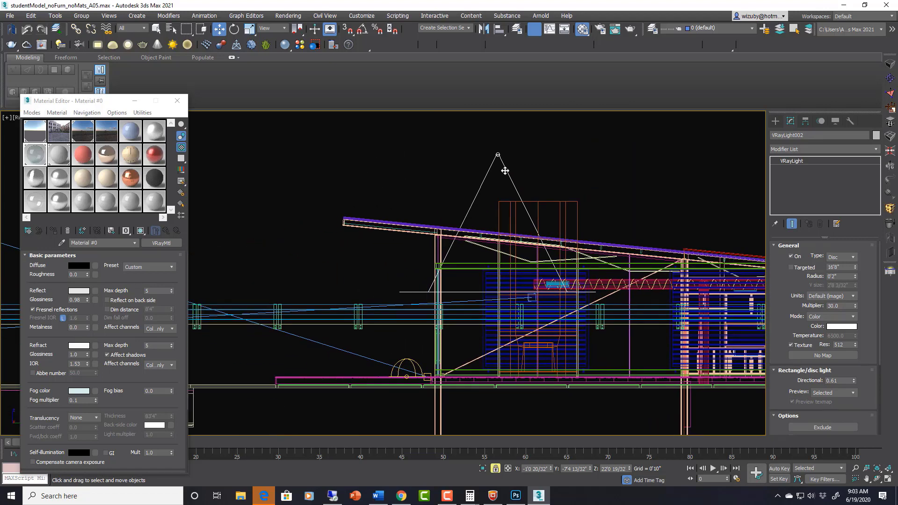
{"action": "left_click_drag", "start_coordinate": [498, 159], "coordinate": [509, 230]}
{"action": "scroll", "coordinate": [497, 260], "scroll_direction": "up", "scroll_amount": 5}
{"action": "key", "text": "e"}
{"action": "key", "text": "w"}
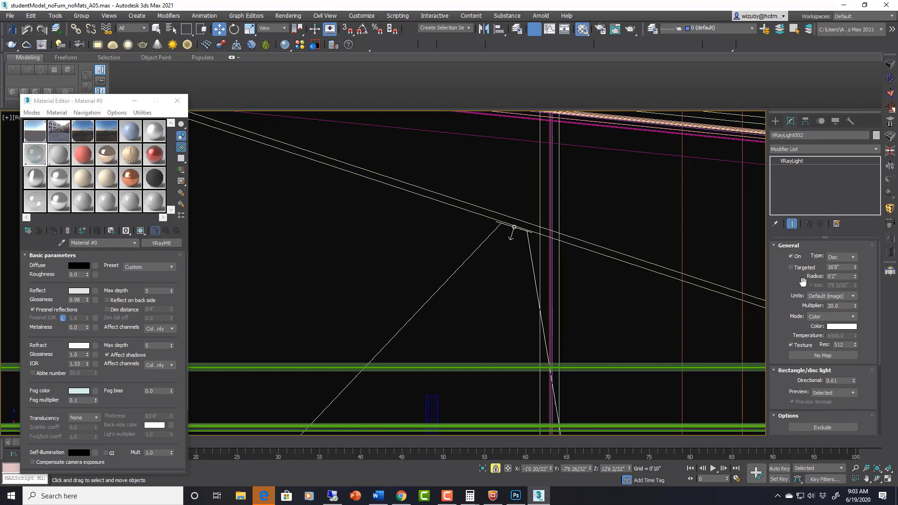
{"action": "left_click_drag", "start_coordinate": [802, 282], "coordinate": [797, 143]}
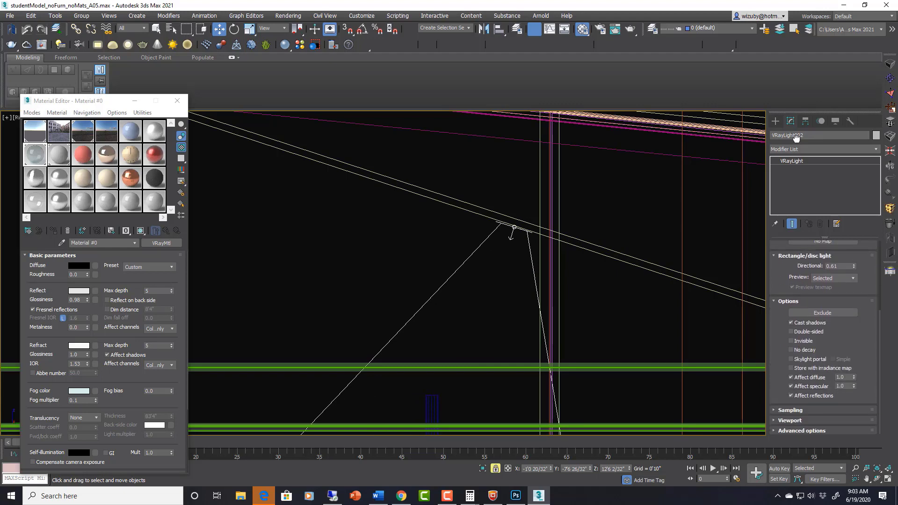
Turn off the disc light's Invisible option
{"action": "left_click", "coordinate": [791, 341]}
{"action": "scroll", "coordinate": [513, 231], "scroll_direction": "down", "scroll_amount": 3}
{"action": "scroll", "coordinate": [513, 231], "scroll_direction": "down", "scroll_amount": 2}
{"action": "middle_click_drag", "start_coordinate": [517, 235], "coordinate": [614, 233], "text": "alt"}
{"action": "key", "text": "t"}
{"action": "scroll", "coordinate": [561, 241], "scroll_direction": "up", "scroll_amount": 5}
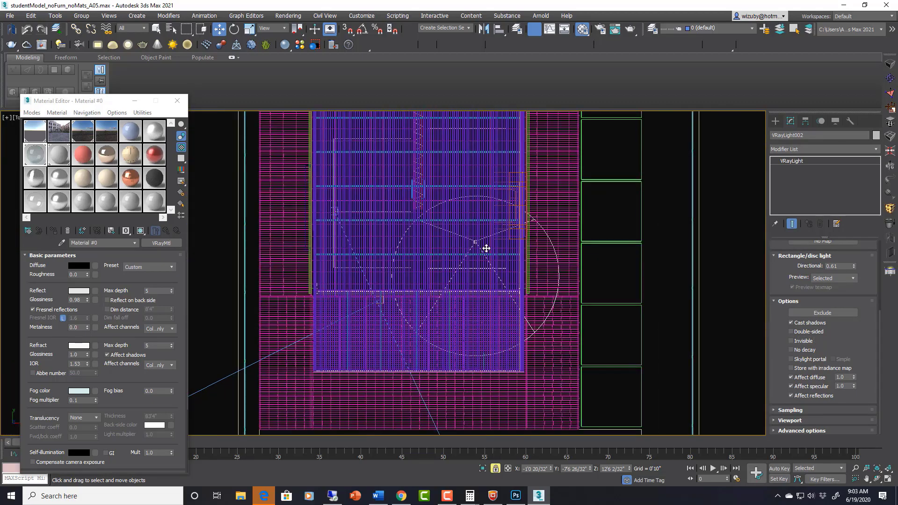
Shift-drag the disc light to make instanced clones, including VRayLight004
{"action": "mouse_move", "coordinate": [482, 248]}
{"action": "left_mouse_down"}
{"action": "mouse_move", "coordinate": [499, 247]}
{"action": "mouse_move", "coordinate": [444, 243]}
{"action": "mouse_move", "coordinate": [444, 251]}
{"action": "left_mouse_up"}
{"action": "scroll", "coordinate": [499, 250], "scroll_direction": "up", "scroll_amount": 2}
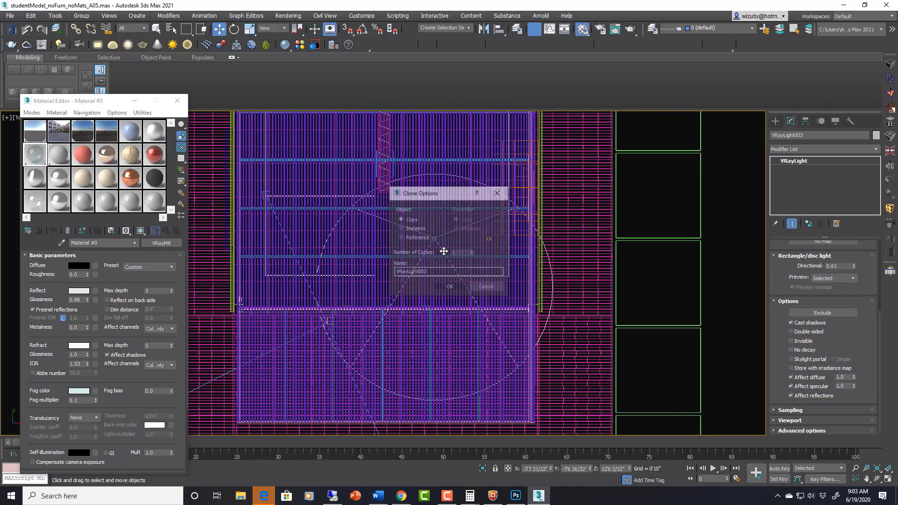
{"action": "left_click", "coordinate": [414, 228]}
{"action": "left_click", "coordinate": [448, 288]}
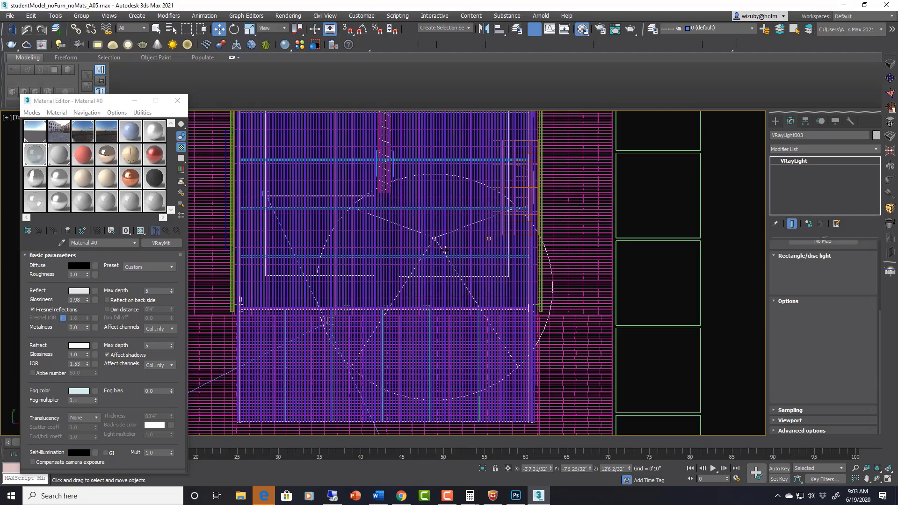
{"action": "scroll", "coordinate": [536, 299], "scroll_direction": "down", "scroll_amount": 3}
{"action": "left_click", "coordinate": [535, 300], "text": "ctrl"}
{"action": "scroll", "coordinate": [607, 254], "scroll_direction": "up", "scroll_amount": 3}
{"action": "key", "text": "ctrl+v"}
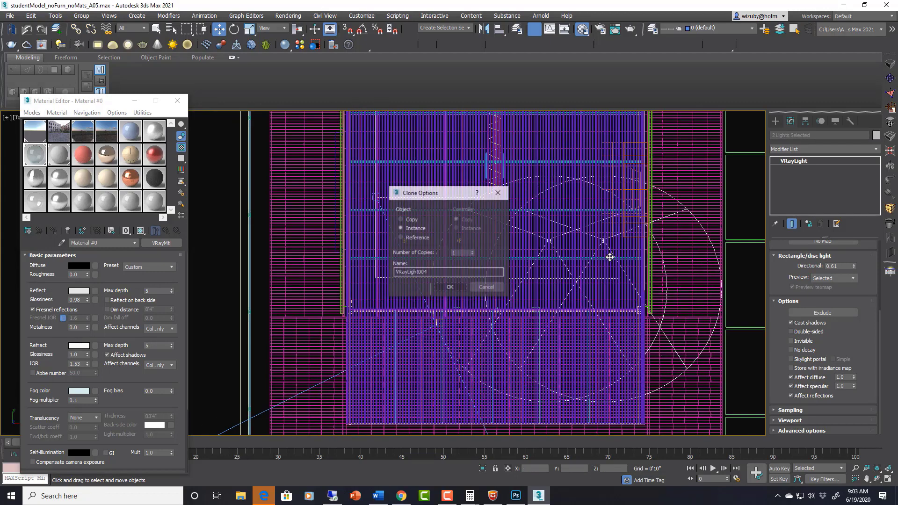
{"action": "key", "text": "Return"}
In Right view, lock the lights, move them up to the roof edge, and rotate them
{"action": "key", "text": "r"}
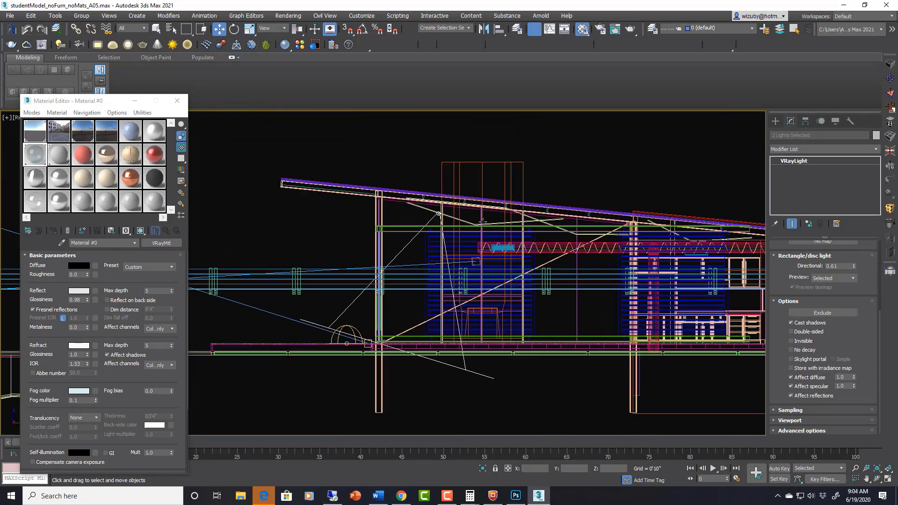
{"action": "scroll", "coordinate": [461, 255], "scroll_direction": "up", "scroll_amount": 5}
{"action": "key", "text": "space"}
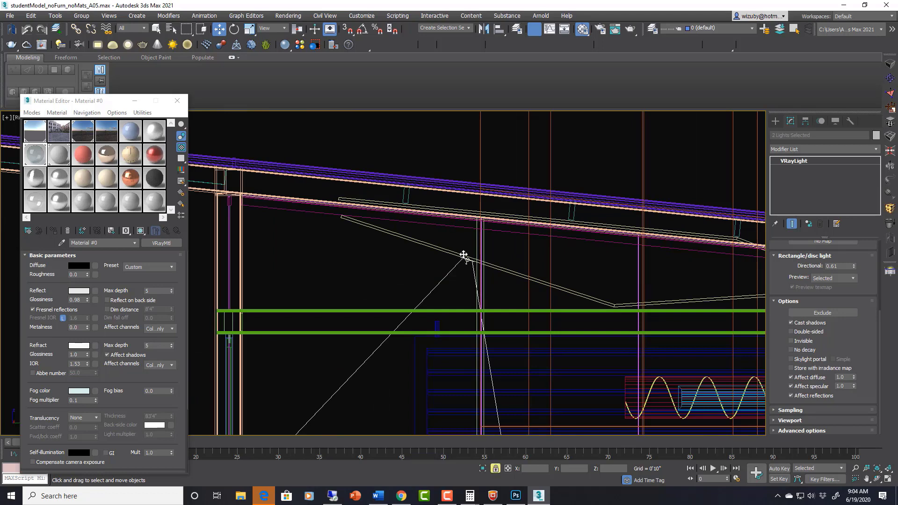
{"action": "left_click_drag", "start_coordinate": [463, 255], "coordinate": [516, 232]}
{"action": "scroll", "coordinate": [487, 216], "scroll_direction": "up", "scroll_amount": 5}
{"action": "key", "text": "e"}
{"action": "key", "text": "w"}
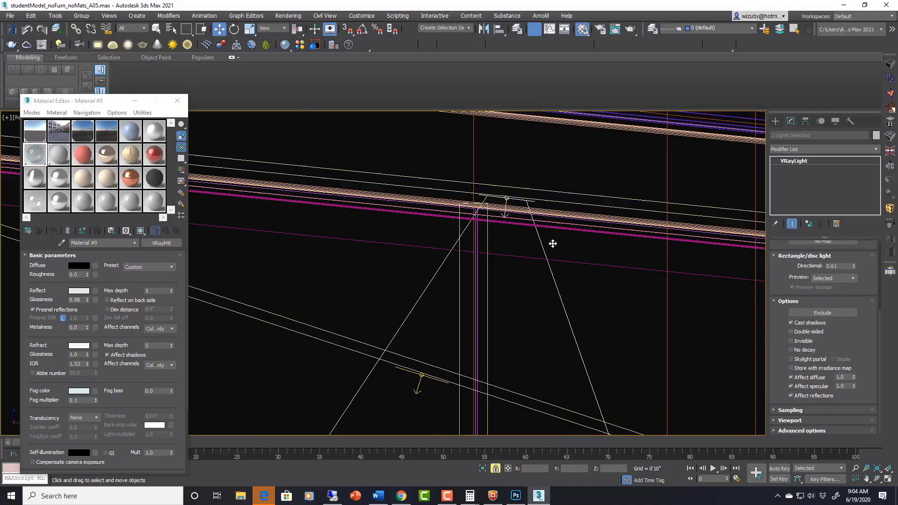
Show the camera view of the building shaded with edges
{"action": "middle_click_drag", "start_coordinate": [553, 243], "coordinate": [615, 266], "text": "alt"}
{"action": "scroll", "coordinate": [615, 266], "scroll_direction": "down", "scroll_amount": 3}
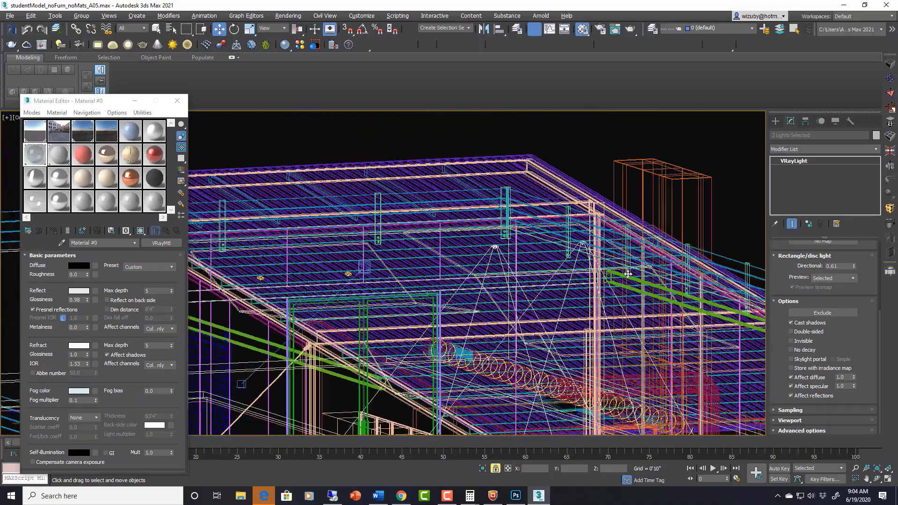
{"action": "key", "text": "c"}
{"action": "key", "text": "F3"}
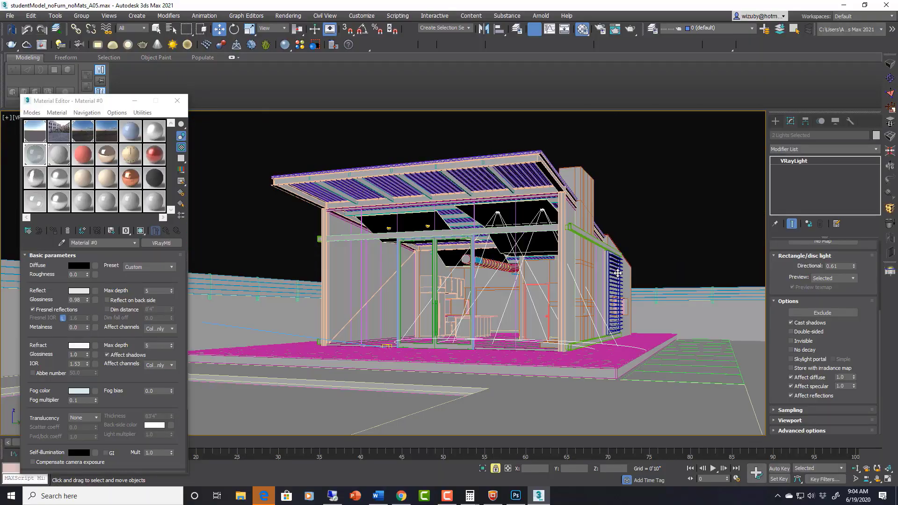
Render the camera view in the V-Ray Frame Buffer, deselect all, and move the window down
{"action": "left_click", "coordinate": [12, 44]}
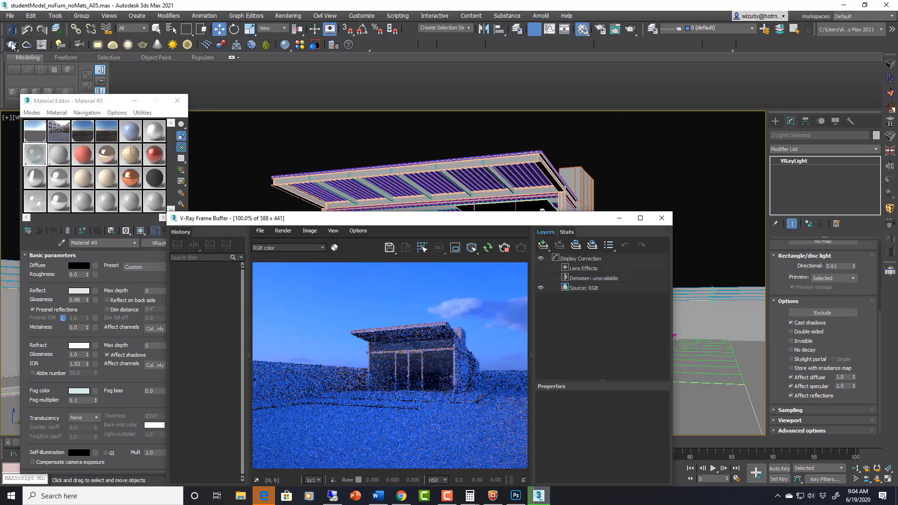
{"action": "scroll", "coordinate": [425, 377], "scroll_direction": "up", "scroll_amount": 2}
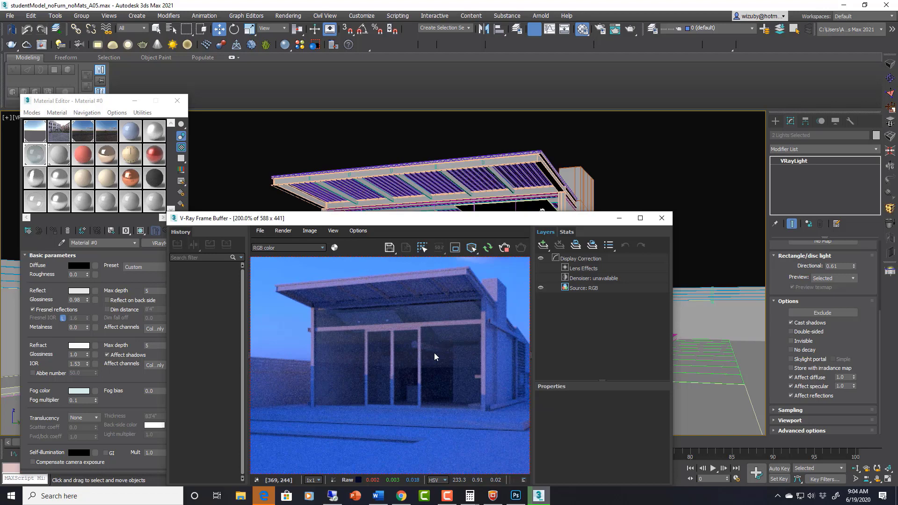
{"action": "scroll", "coordinate": [484, 334], "scroll_direction": "down", "scroll_amount": 2}
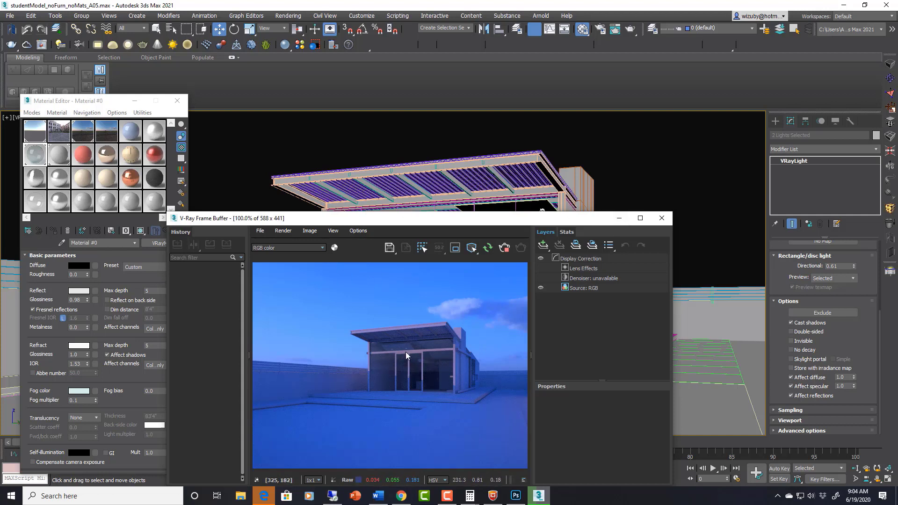
{"action": "left_click", "coordinate": [483, 138]}
{"action": "left_click_drag", "start_coordinate": [510, 222], "coordinate": [501, 300]}
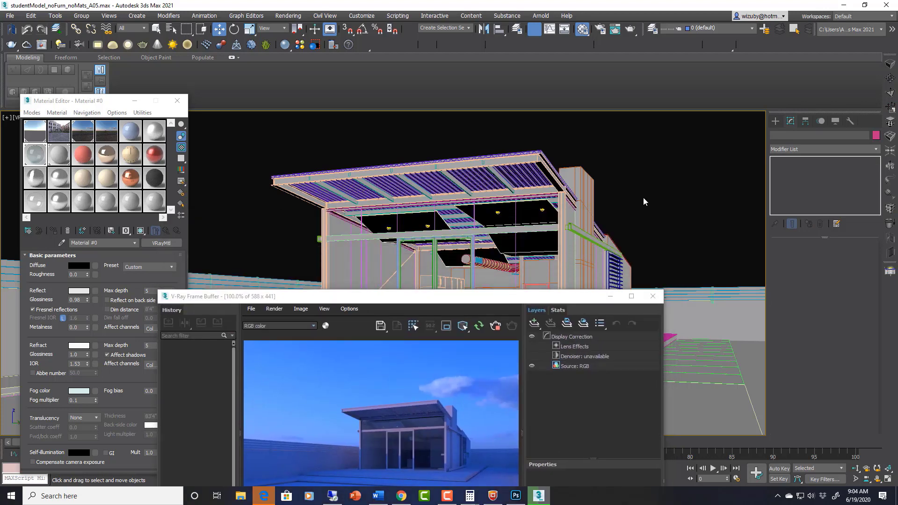
{"action": "scroll", "coordinate": [413, 422], "scroll_direction": "up", "scroll_amount": 2}
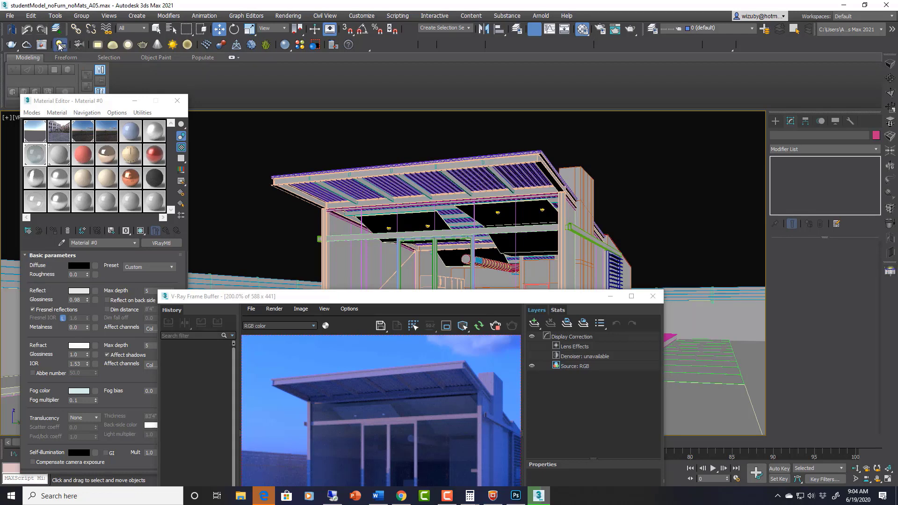
In the V-Ray Light Lister, enable VRayLight002's colour temperature at 3000 with multiplier 300
{"action": "left_click", "coordinate": [60, 45]}
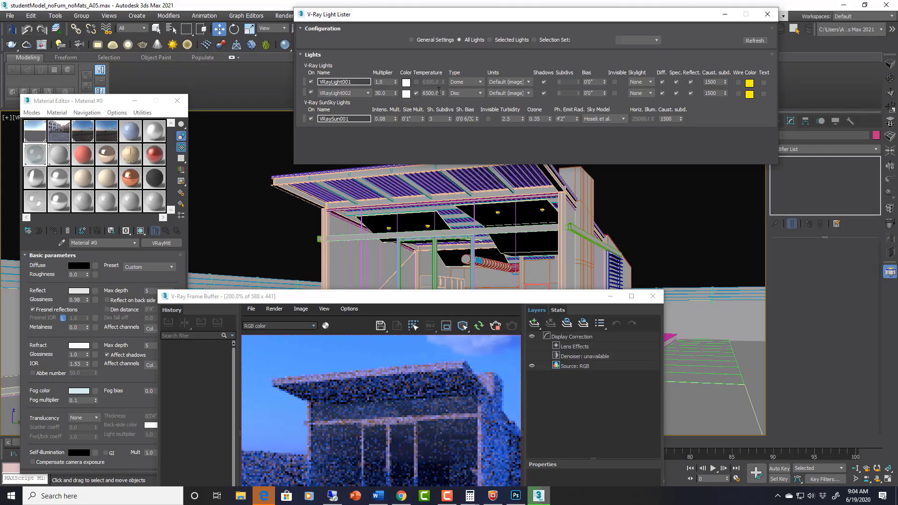
{"action": "left_click", "coordinate": [416, 93]}
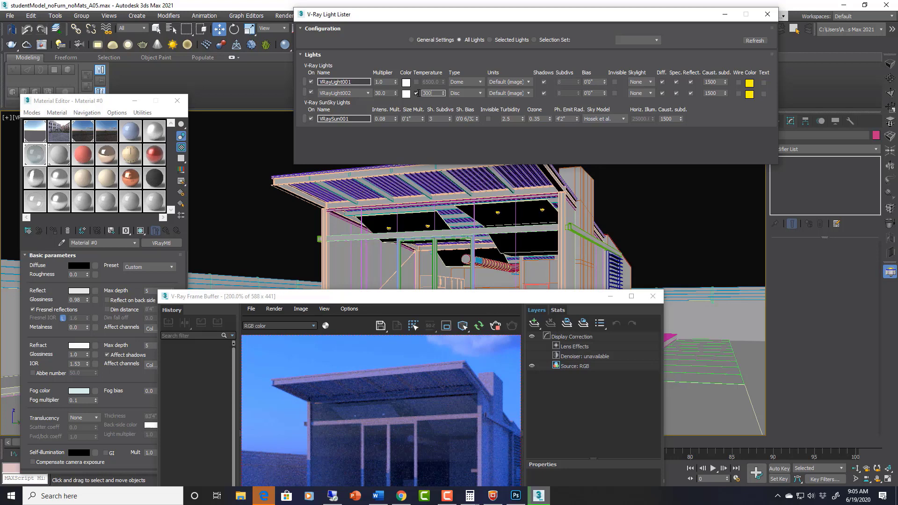
{"action": "type", "text": "3000"}
{"action": "key", "text": "Return"}
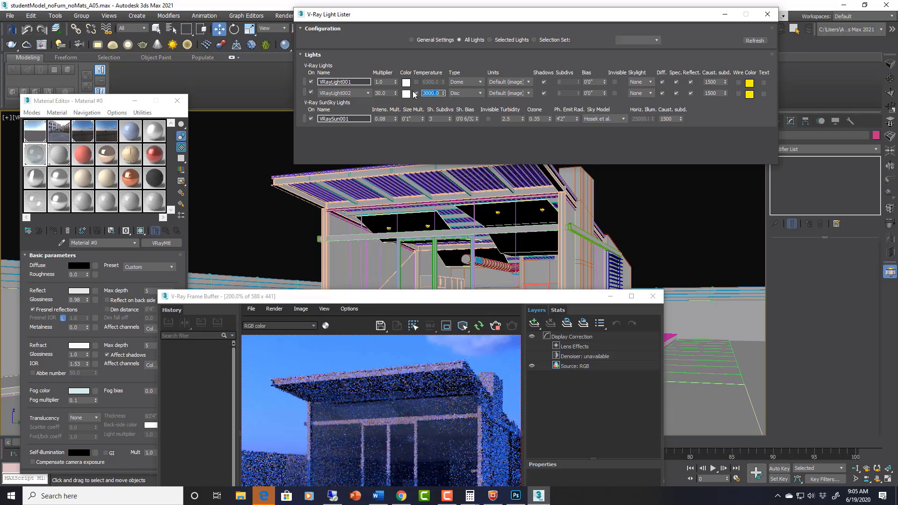
{"action": "left_click_drag", "start_coordinate": [391, 93], "coordinate": [364, 96]}
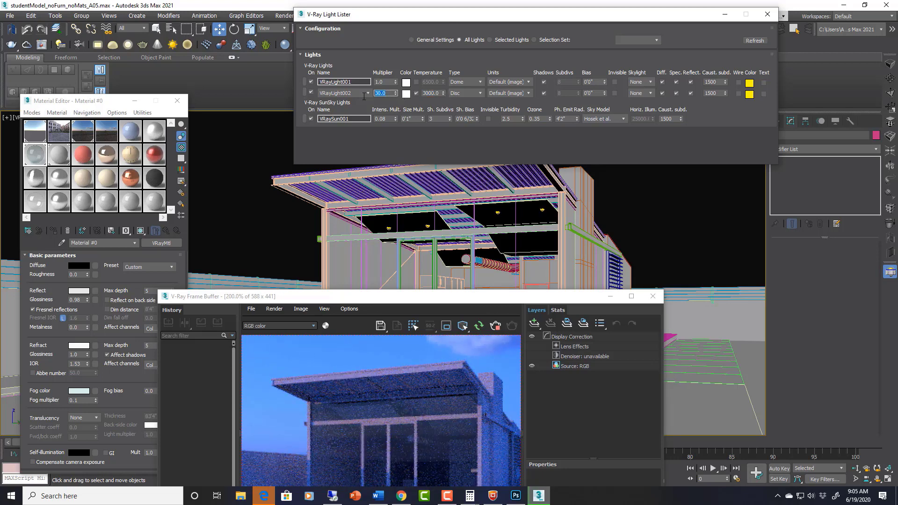
{"action": "type", "text": "300"}
{"action": "key", "text": "Return"}
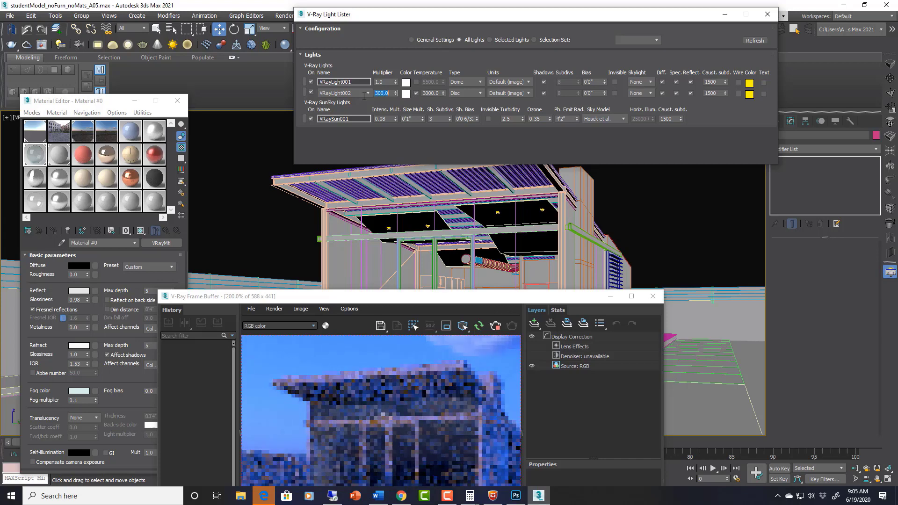
Raise VRayLight002's multiplier to 2000, set its colour temperature to 2700, and view the render at 100%
{"action": "left_click_drag", "start_coordinate": [422, 298], "coordinate": [423, 224]}
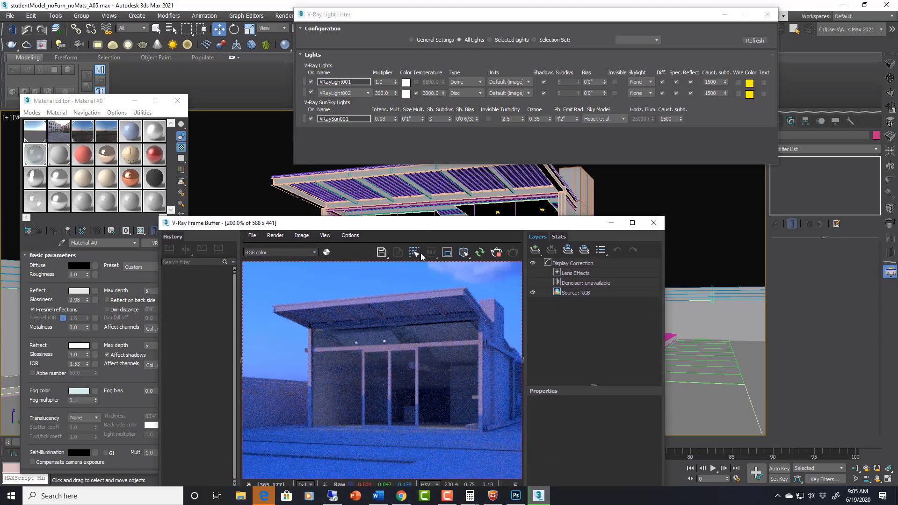
{"action": "left_click", "coordinate": [370, 94]}
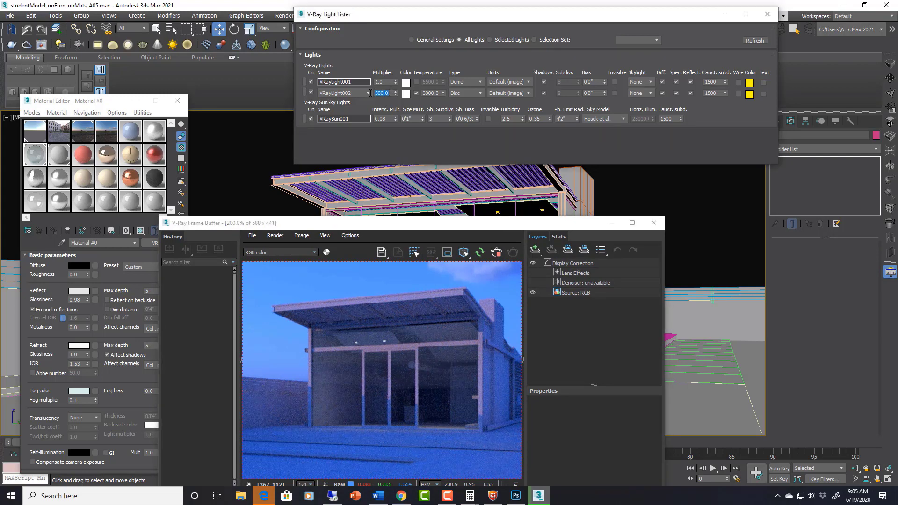
{"action": "type", "text": "2000"}
{"action": "key", "text": "Return"}
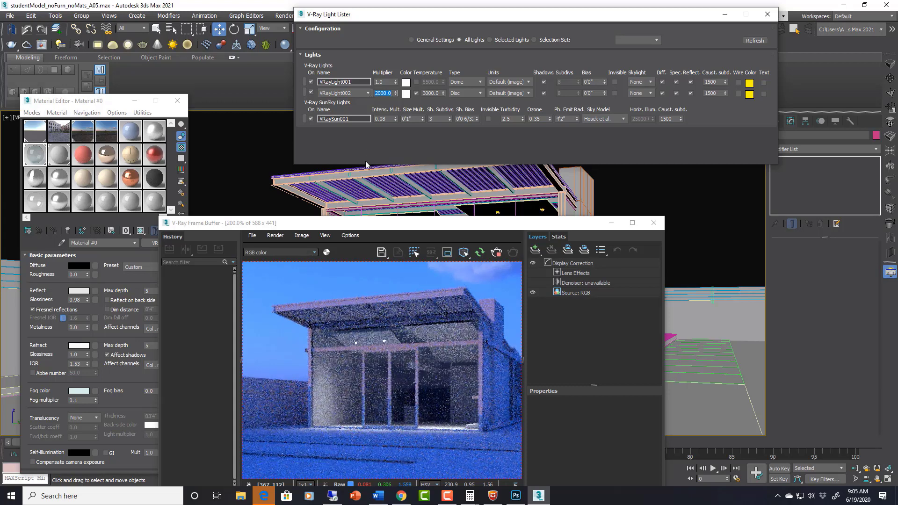
{"action": "double_click", "coordinate": [437, 93]}
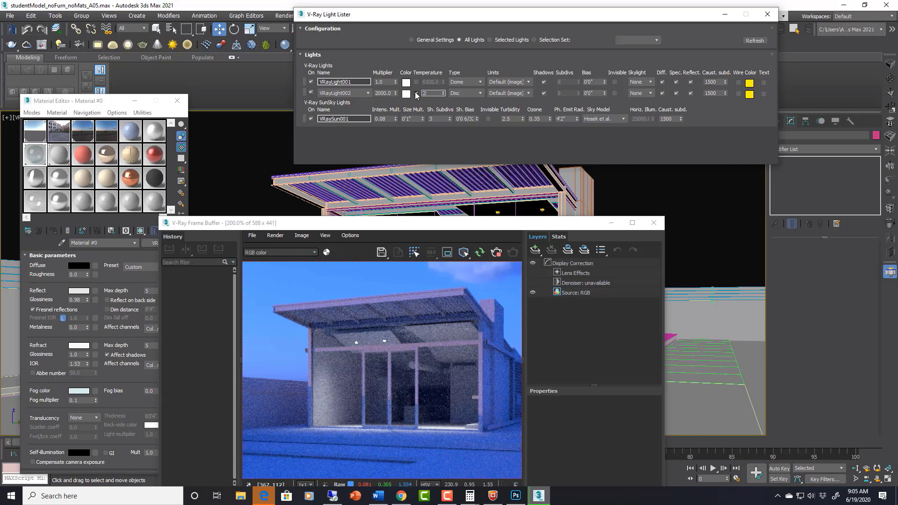
{"action": "key", "text": "Return"}
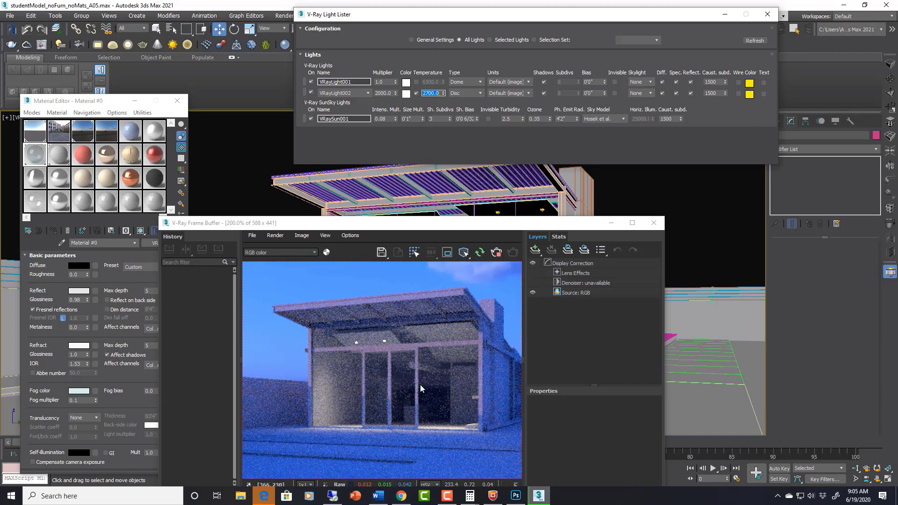
{"action": "double_click", "coordinate": [445, 375]}
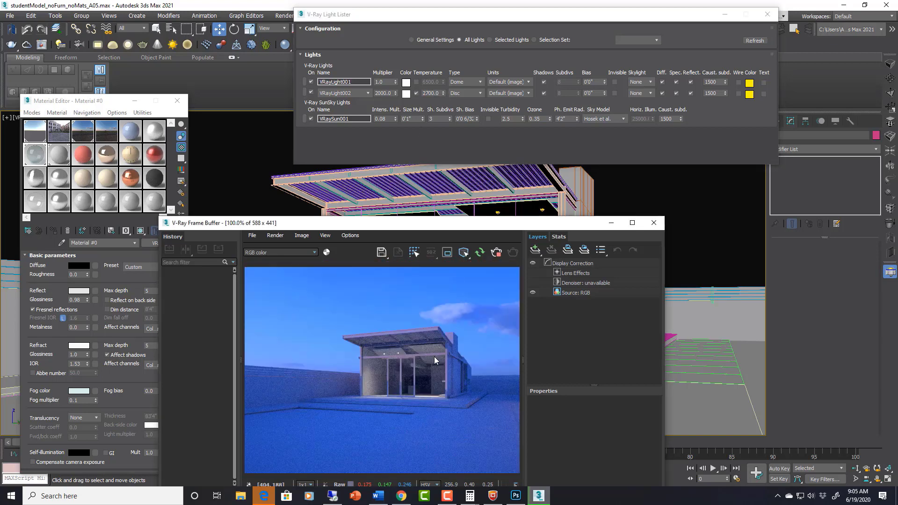
{"action": "scroll", "coordinate": [434, 357], "scroll_direction": "up", "scroll_amount": 1}
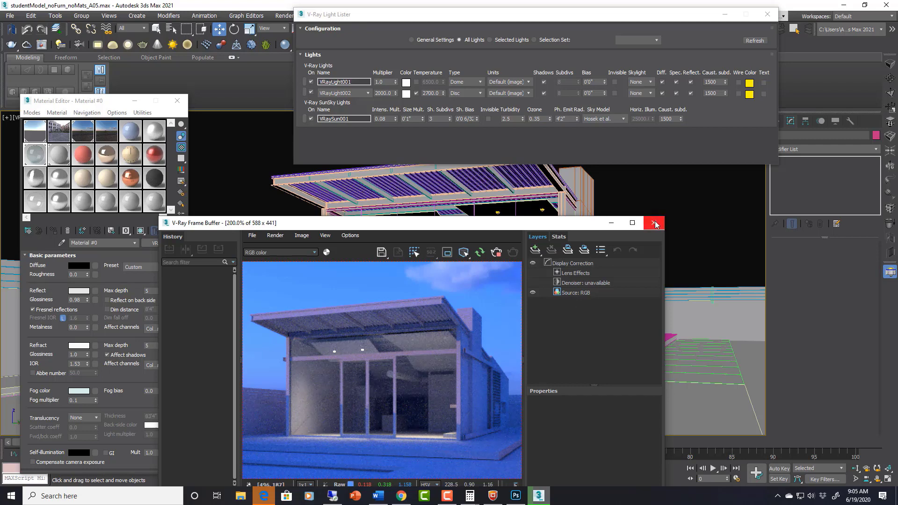
Close the render window, light list and material editor, and frame the shelled rectangle
{"action": "left_click", "coordinate": [655, 224]}
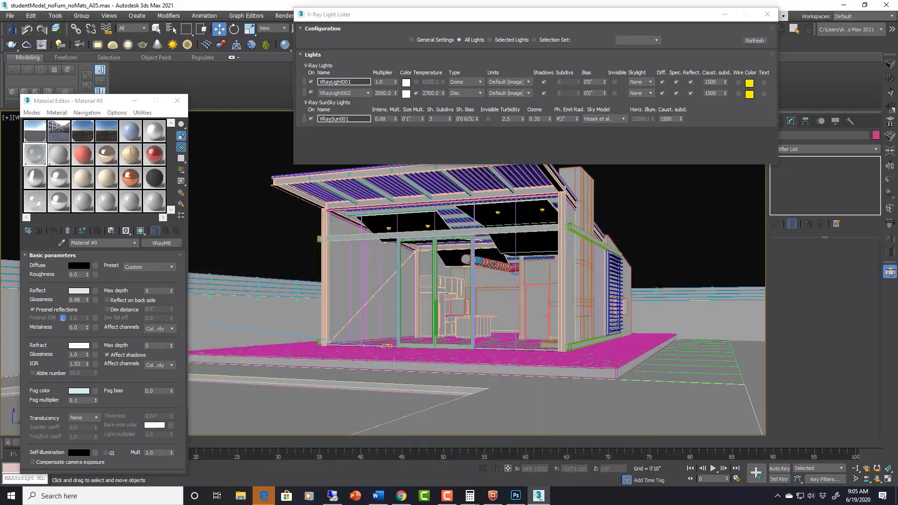
{"action": "left_click", "coordinate": [536, 318]}
{"action": "key", "text": "z"}
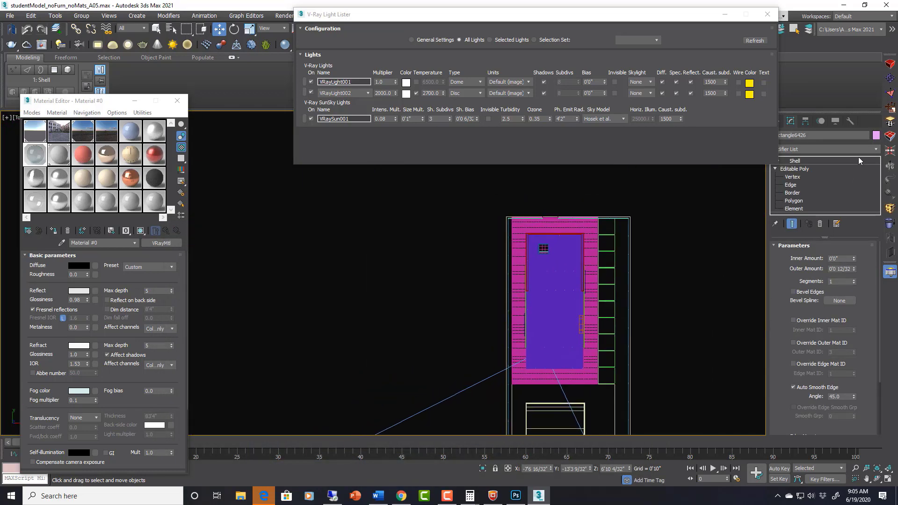
{"action": "left_click", "coordinate": [767, 14]}
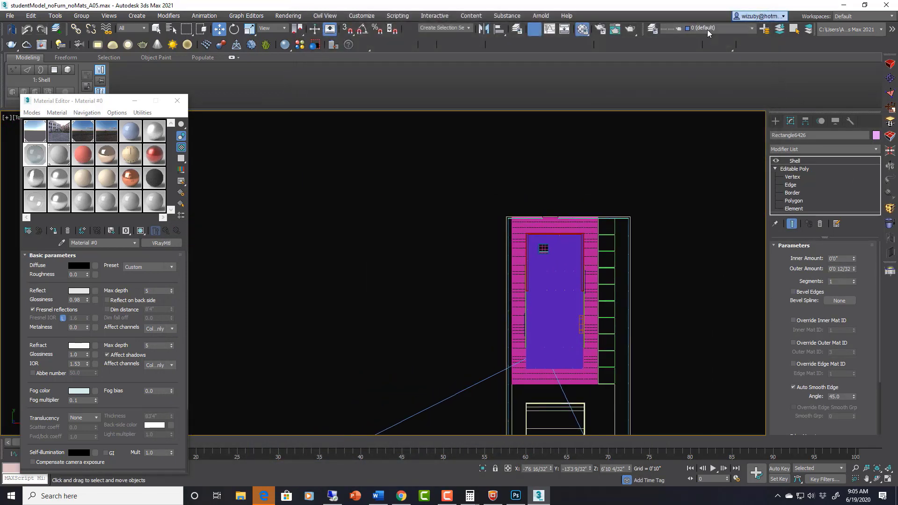
{"action": "left_click", "coordinate": [177, 101]}
Create a small sphere-type V-Ray light in the Top viewport plan
{"action": "left_click", "coordinate": [776, 121]}
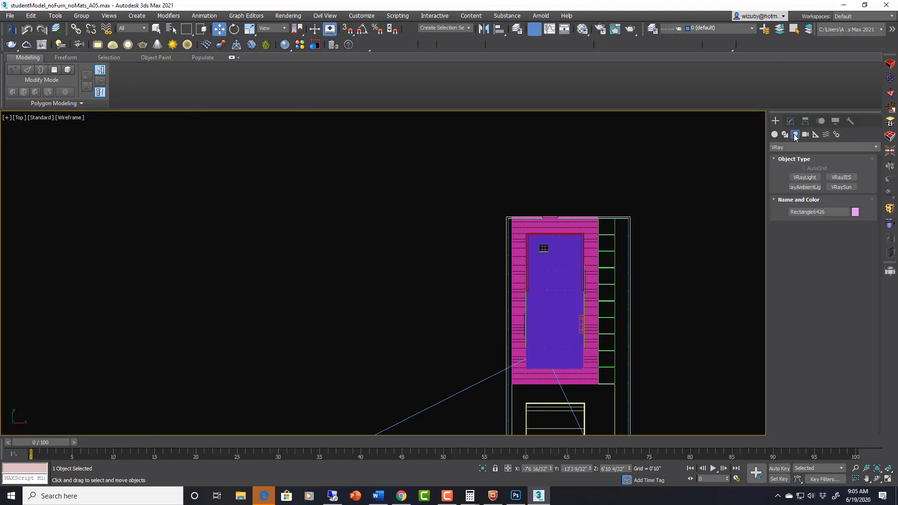
{"action": "left_click", "coordinate": [805, 178]}
{"action": "left_click", "coordinate": [841, 239]}
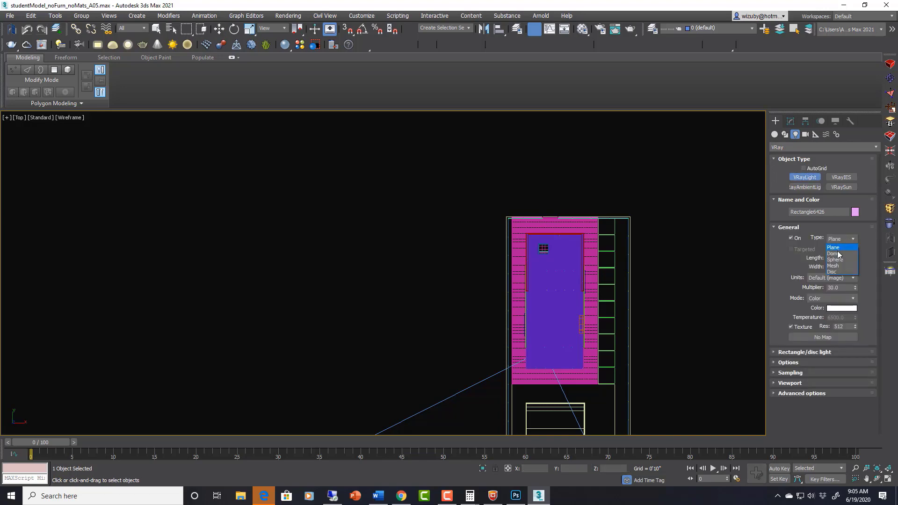
{"action": "left_click", "coordinate": [836, 259]}
{"action": "scroll", "coordinate": [569, 290], "scroll_direction": "up", "scroll_amount": 6}
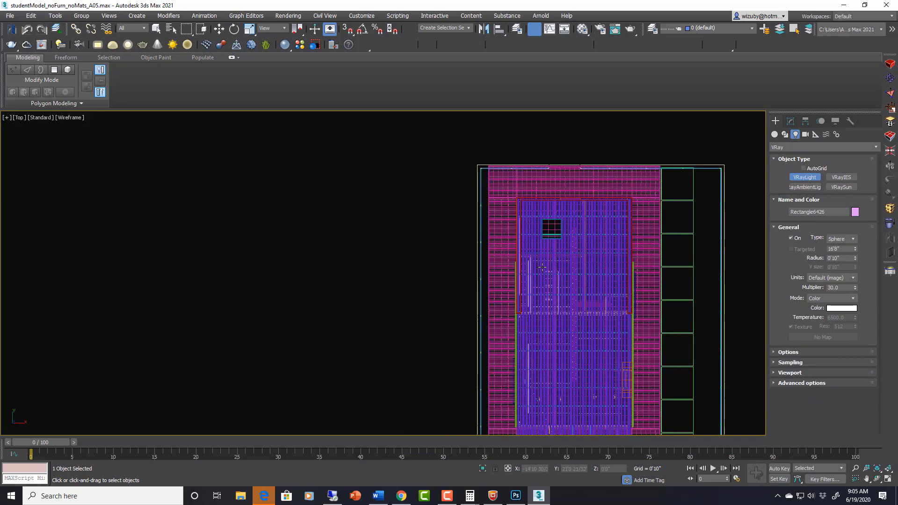
{"action": "scroll", "coordinate": [569, 290], "scroll_direction": "up", "scroll_amount": 4}
{"action": "scroll", "coordinate": [549, 315], "scroll_direction": "down", "scroll_amount": 4}
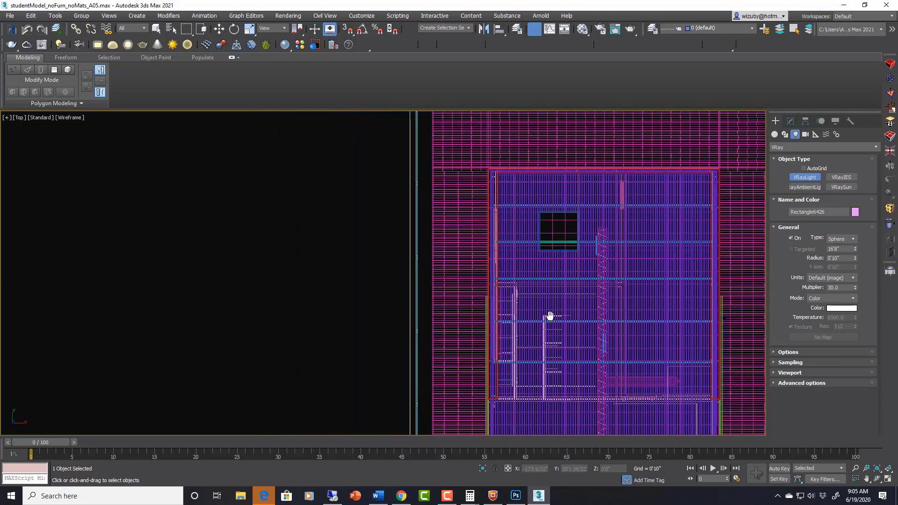
{"action": "scroll", "coordinate": [546, 264], "scroll_direction": "up", "scroll_amount": 2}
{"action": "left_click_drag", "start_coordinate": [539, 211], "coordinate": [540, 212]}
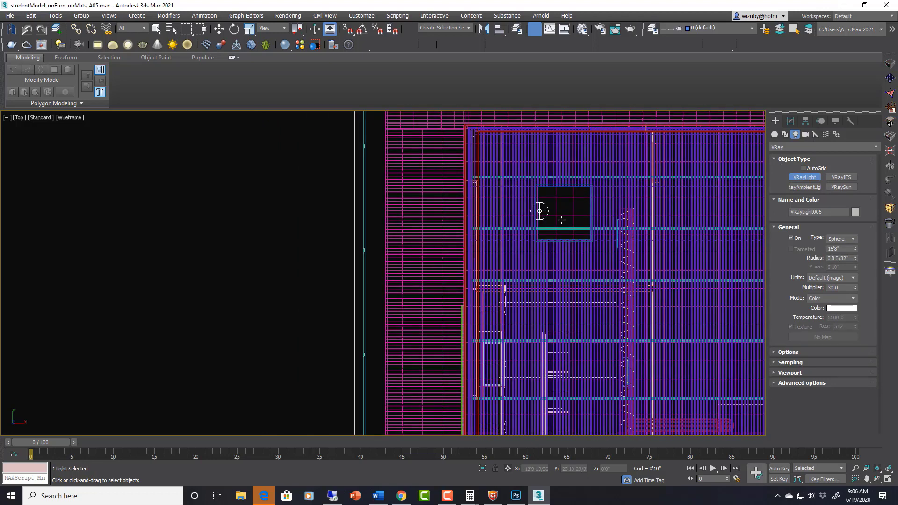
Raise the VRayLight006 sphere light up into the room in the side view
{"action": "key", "text": "w"}
{"action": "scroll", "coordinate": [557, 220], "scroll_direction": "down", "scroll_amount": 8}
{"action": "scroll", "coordinate": [543, 276], "scroll_direction": "up", "scroll_amount": 3}
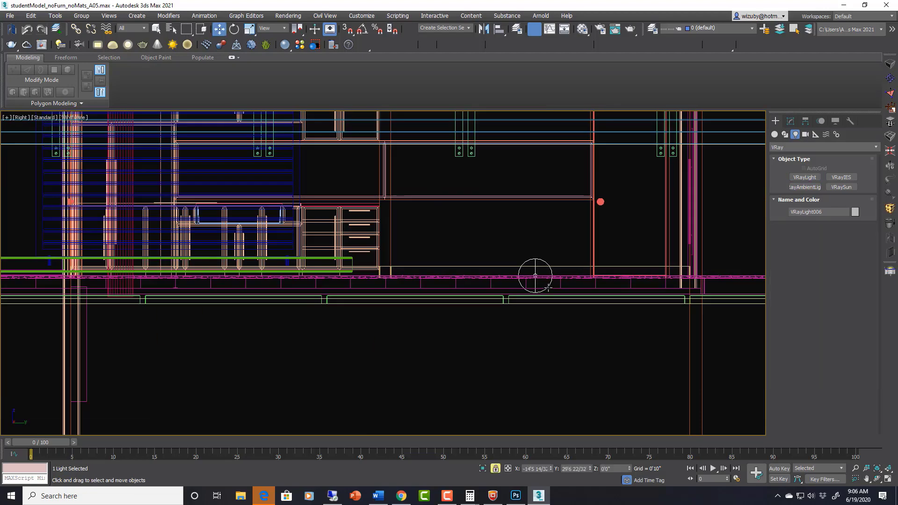
{"action": "left_click_drag", "start_coordinate": [535, 276], "coordinate": [528, 159]}
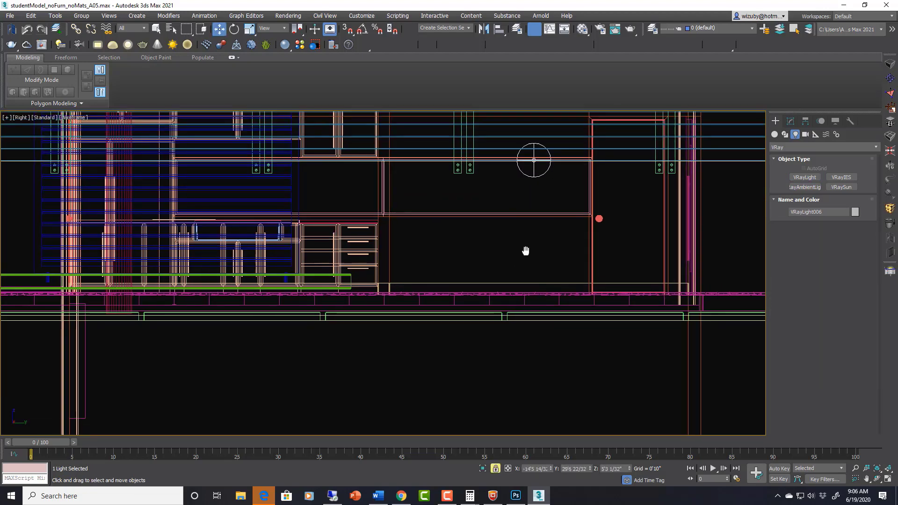
{"action": "middle_click_drag", "start_coordinate": [525, 250], "coordinate": [547, 294]}
{"action": "mouse_move", "coordinate": [546, 291]}
{"action": "left_mouse_down"}
{"action": "mouse_move", "coordinate": [538, 238]}
{"action": "mouse_move", "coordinate": [533, 304]}
{"action": "mouse_move", "coordinate": [534, 294]}
{"action": "left_mouse_up"}
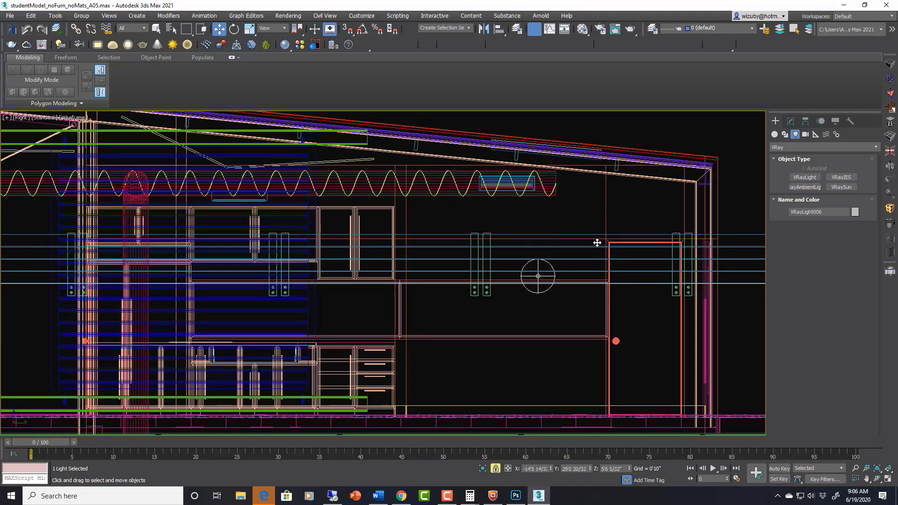
{"action": "scroll", "coordinate": [591, 230], "scroll_direction": "down", "scroll_amount": 3}
{"action": "key", "text": "t"}
{"action": "key", "text": "z"}
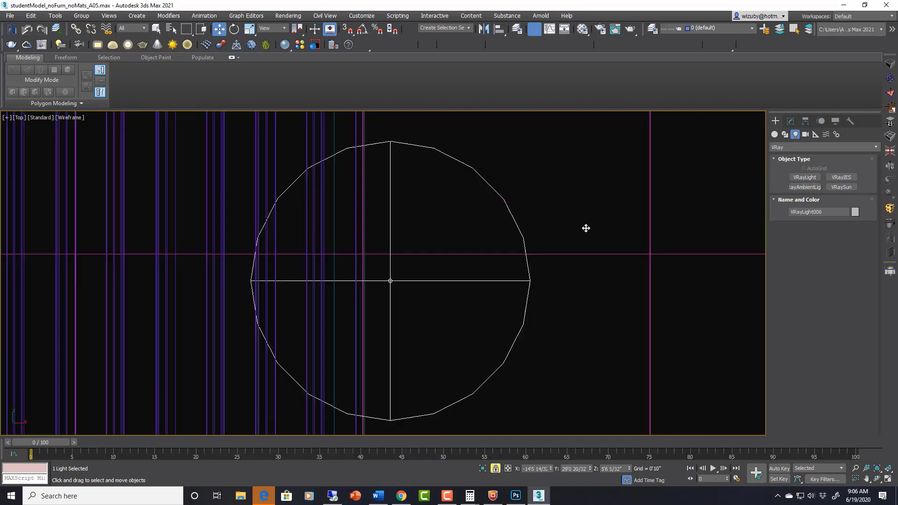
{"action": "scroll", "coordinate": [586, 228], "scroll_direction": "down", "scroll_amount": 3}
{"action": "scroll", "coordinate": [586, 228], "scroll_direction": "down", "scroll_amount": 2}
{"action": "middle_click_drag", "start_coordinate": [602, 247], "coordinate": [538, 161]}
{"action": "scroll", "coordinate": [588, 395], "scroll_direction": "up", "scroll_amount": 4}
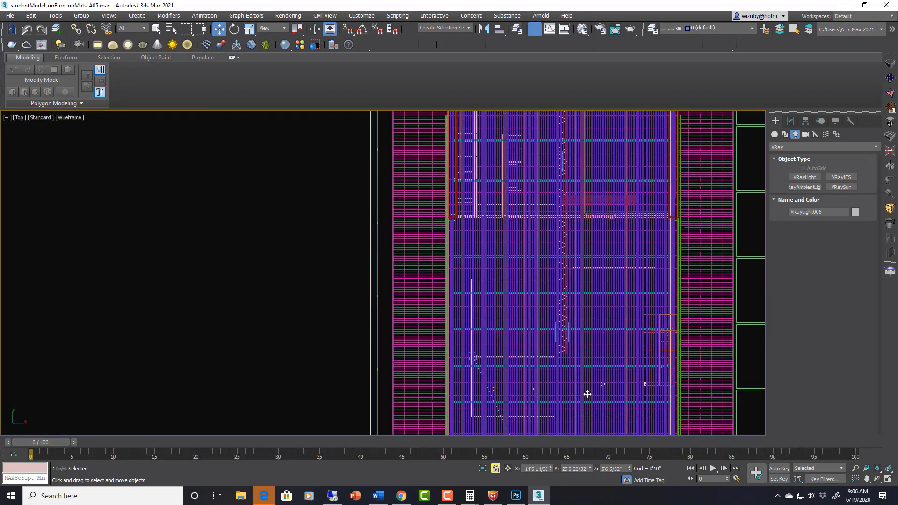
{"action": "scroll", "coordinate": [645, 361], "scroll_direction": "up", "scroll_amount": 7}
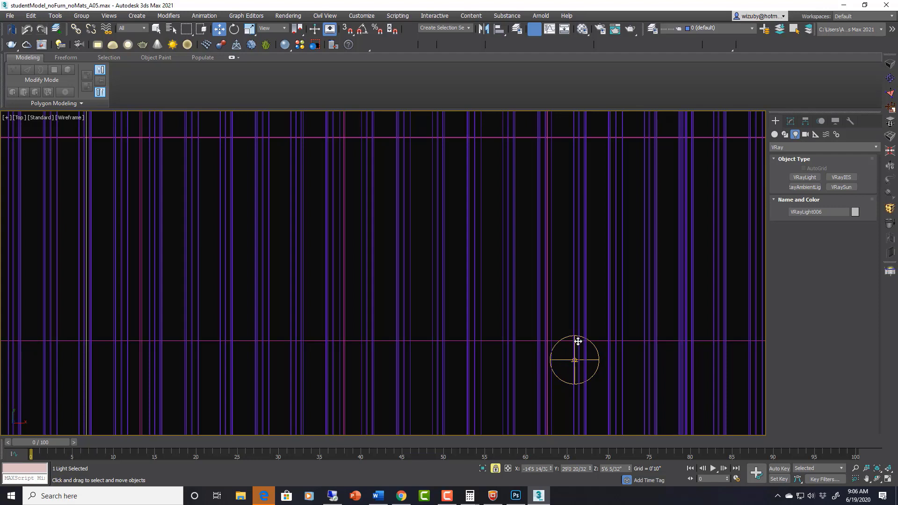
{"action": "scroll", "coordinate": [578, 341], "scroll_direction": "up", "scroll_amount": 2}
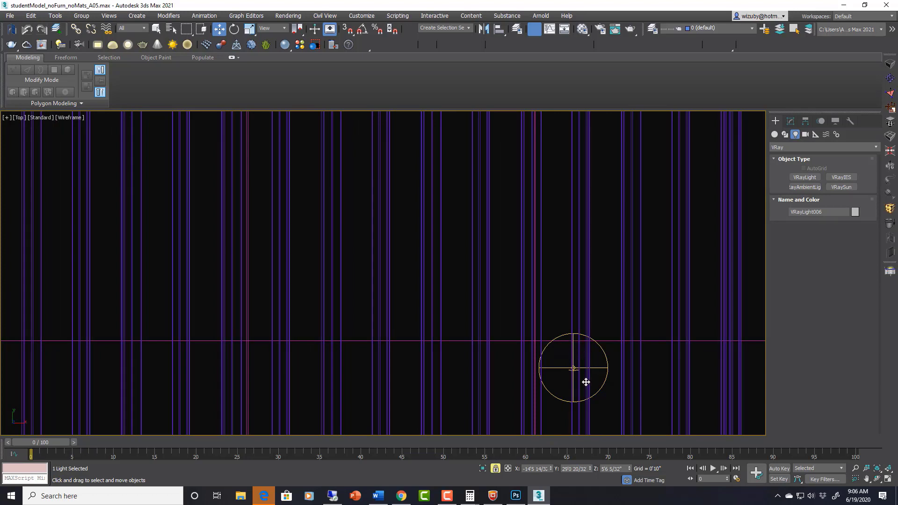
{"action": "scroll", "coordinate": [581, 373], "scroll_direction": "up", "scroll_amount": 5}
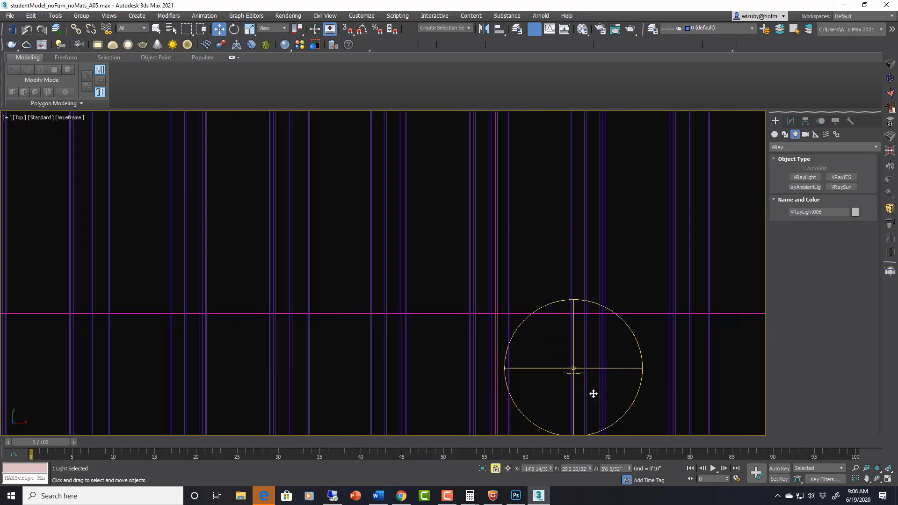
{"action": "scroll", "coordinate": [554, 354], "scroll_direction": "down", "scroll_amount": 3}
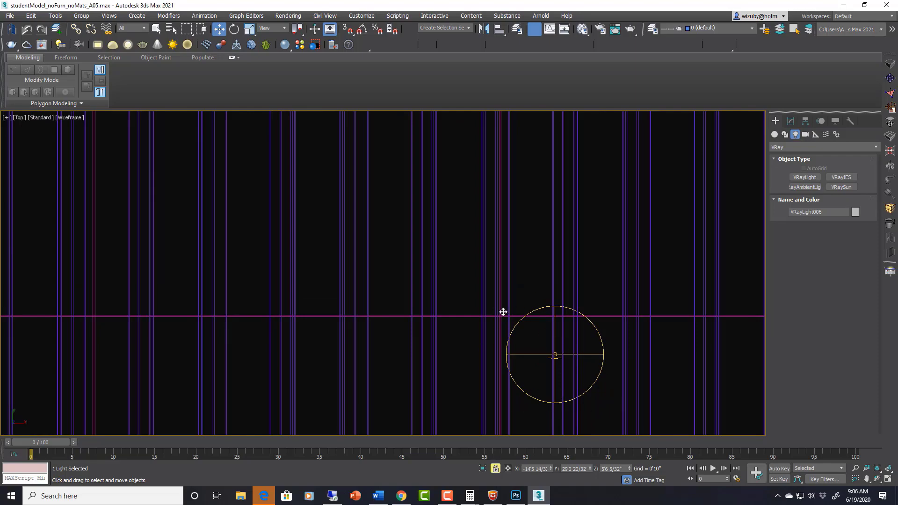
{"action": "scroll", "coordinate": [557, 349], "scroll_direction": "down", "scroll_amount": 6}
{"action": "middle_click_drag", "start_coordinate": [559, 343], "coordinate": [572, 297]}
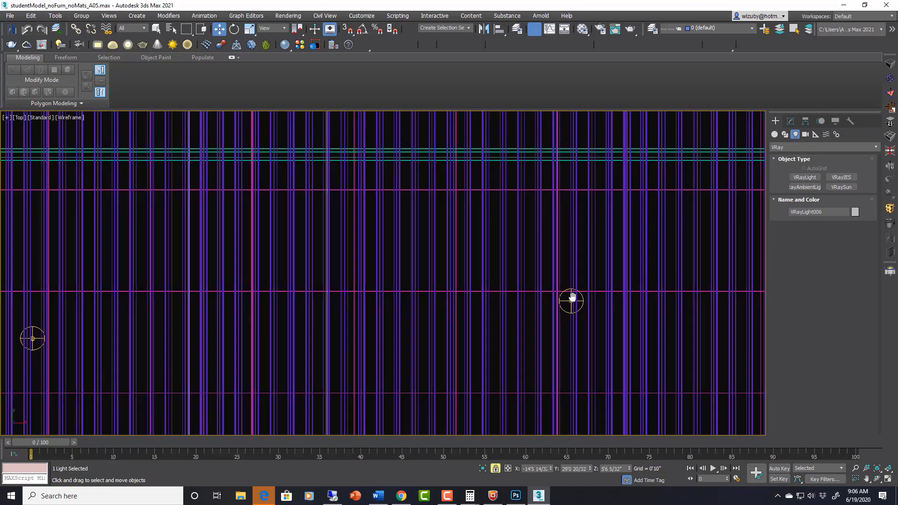
{"action": "scroll", "coordinate": [592, 321], "scroll_direction": "down", "scroll_amount": 8}
{"action": "scroll", "coordinate": [613, 398], "scroll_direction": "down", "scroll_amount": 1}
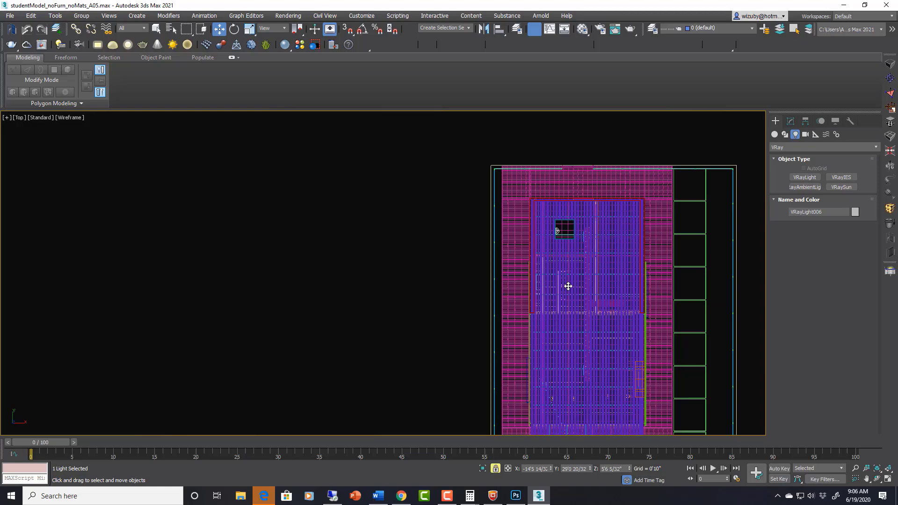
{"action": "scroll", "coordinate": [618, 402], "scroll_direction": "up", "scroll_amount": 7}
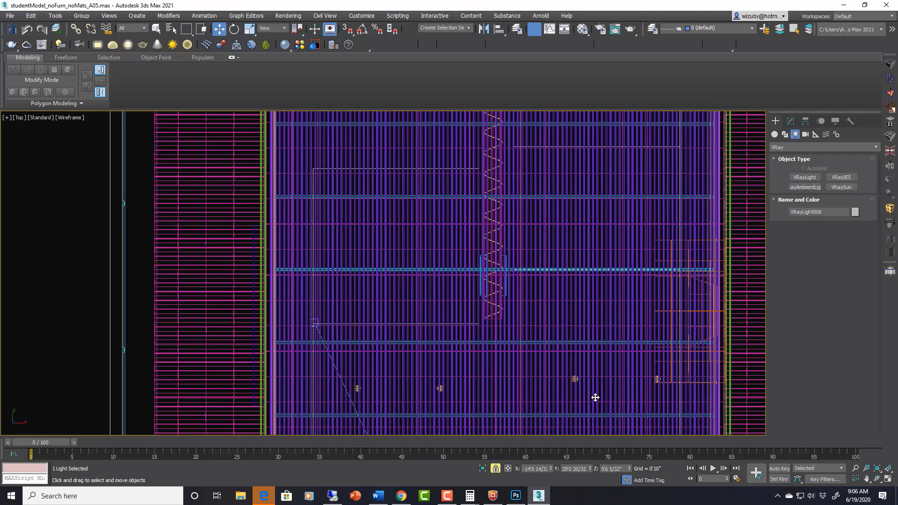
{"action": "scroll", "coordinate": [596, 392], "scroll_direction": "up", "scroll_amount": 3}
{"action": "middle_click_drag", "start_coordinate": [595, 392], "coordinate": [583, 335]}
{"action": "scroll", "coordinate": [594, 328], "scroll_direction": "down", "scroll_amount": 4}
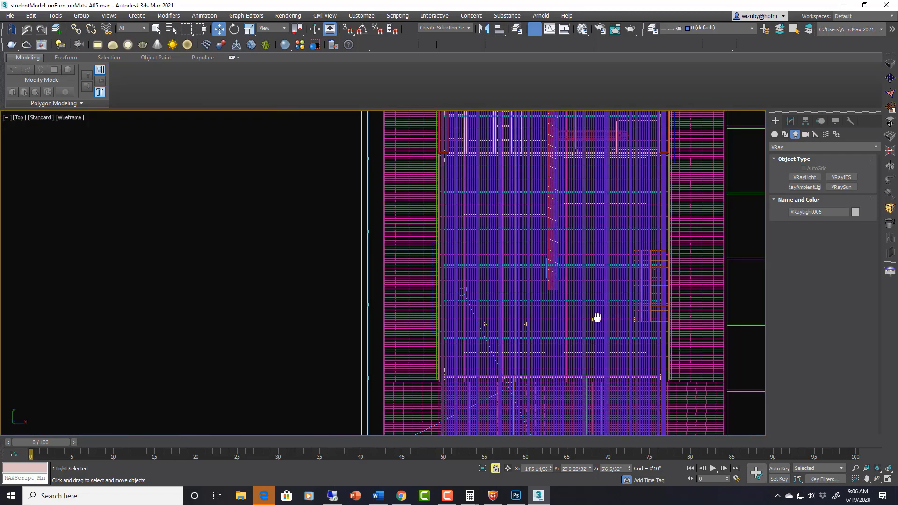
{"action": "scroll", "coordinate": [604, 231], "scroll_direction": "up", "scroll_amount": 2}
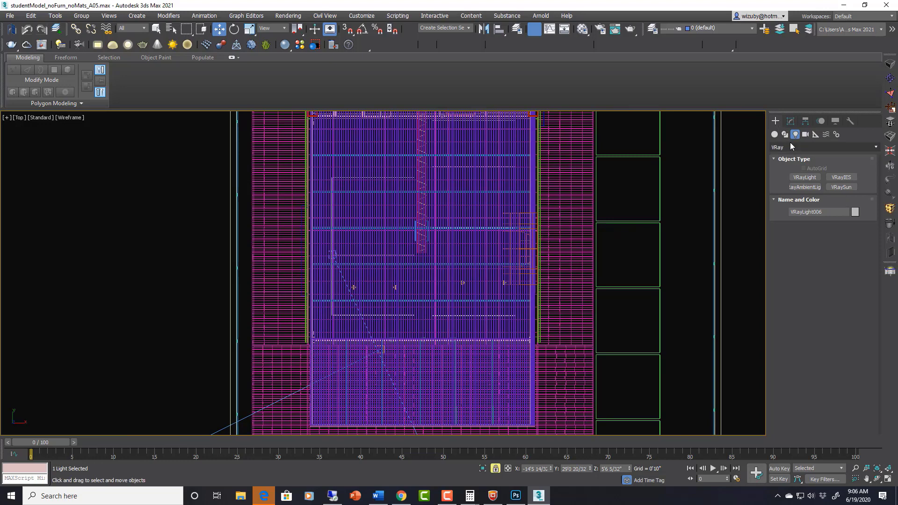
Draw a small V-Ray plane light, about 1'5" by 1'4", in the yard below the house
{"action": "left_click", "coordinate": [805, 177]}
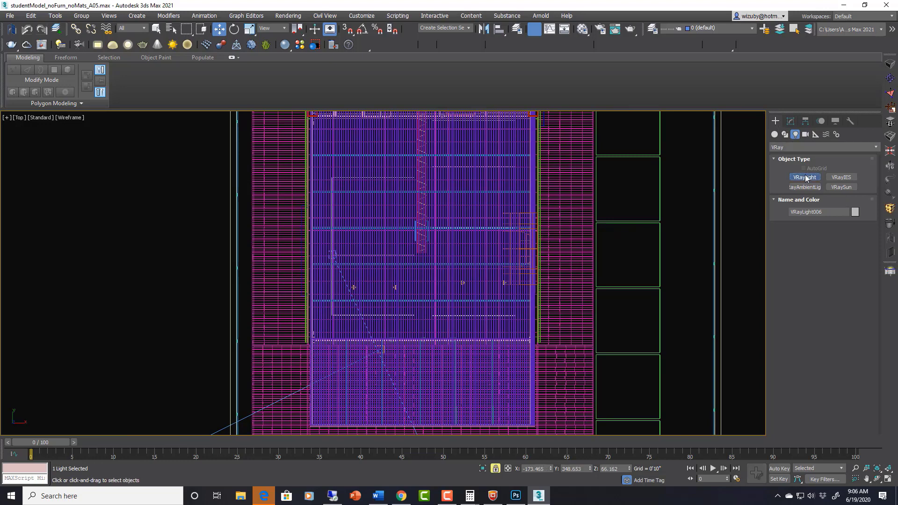
{"action": "scroll", "coordinate": [546, 275], "scroll_direction": "down", "scroll_amount": 5}
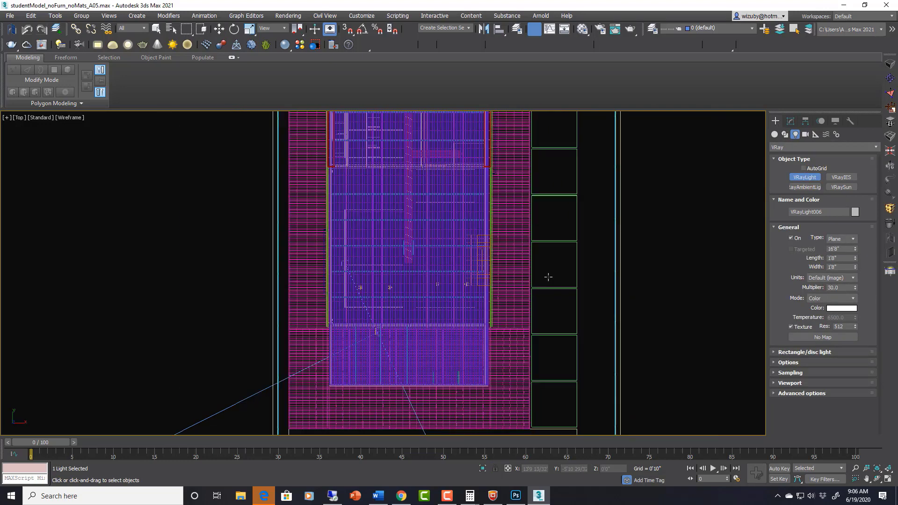
{"action": "scroll", "coordinate": [539, 401], "scroll_direction": "down", "scroll_amount": 2}
{"action": "middle_click_drag", "start_coordinate": [539, 401], "coordinate": [581, 246]}
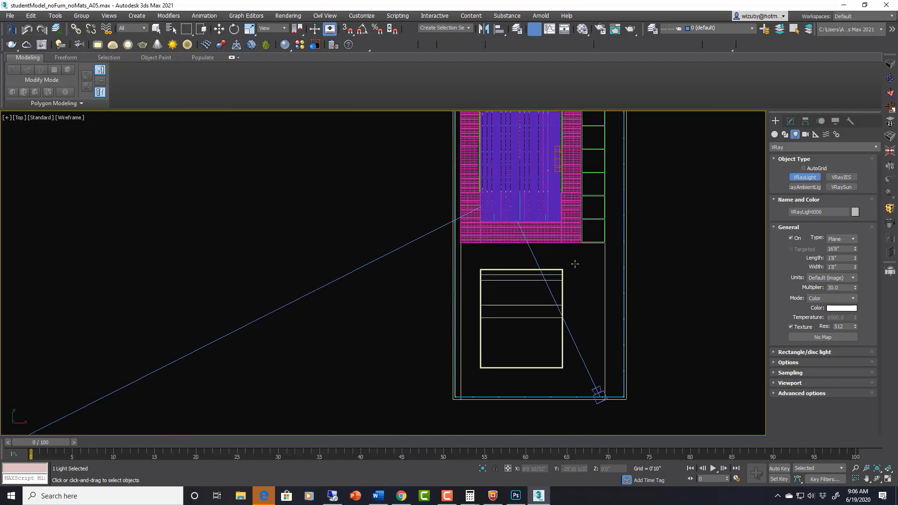
{"action": "left_click_drag", "start_coordinate": [575, 264], "coordinate": [578, 267]}
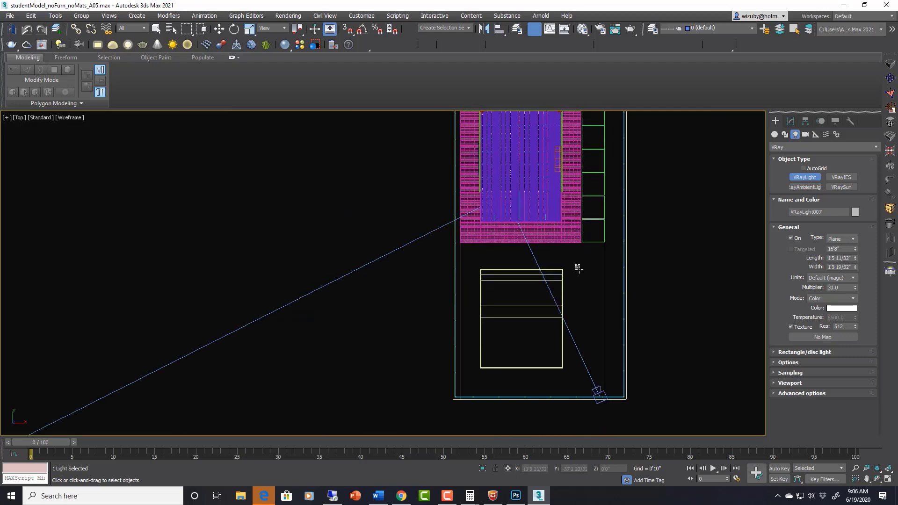
Check the new light from the side view, then orbit into a 3D view of the deck
{"action": "key", "text": "r"}
{"action": "scroll", "coordinate": [564, 253], "scroll_direction": "up", "scroll_amount": 3}
{"action": "scroll", "coordinate": [589, 271], "scroll_direction": "down", "scroll_amount": 3}
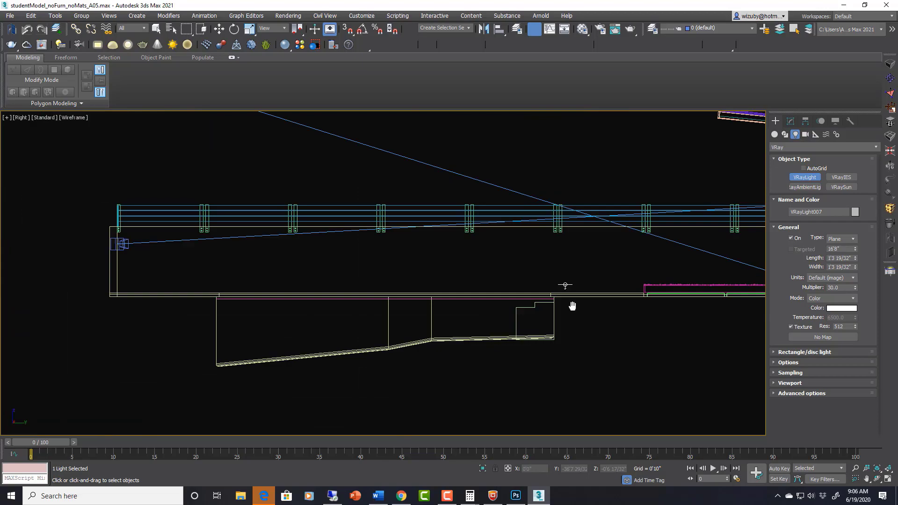
{"action": "middle_click_drag", "start_coordinate": [568, 283], "coordinate": [591, 335]}
{"action": "key", "text": "w"}
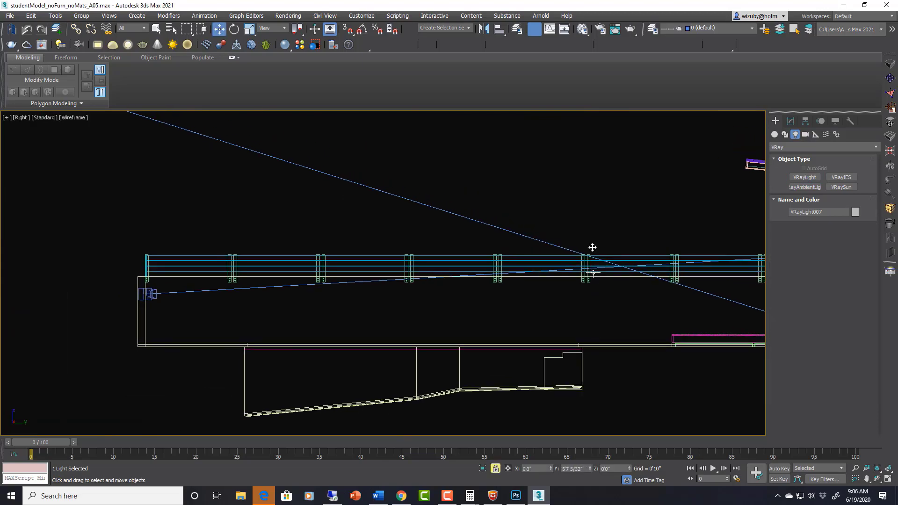
{"action": "middle_click_drag", "start_coordinate": [594, 229], "coordinate": [652, 295], "text": "alt"}
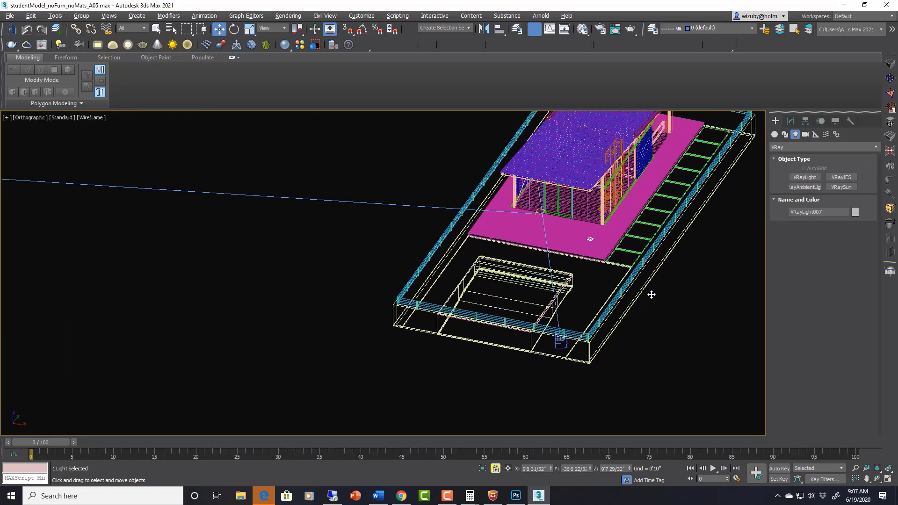
{"action": "scroll", "coordinate": [599, 255], "scroll_direction": "up", "scroll_amount": 3}
Create Sphere001 on the deck and raise it upward in the side view
{"action": "left_click", "coordinate": [775, 134]}
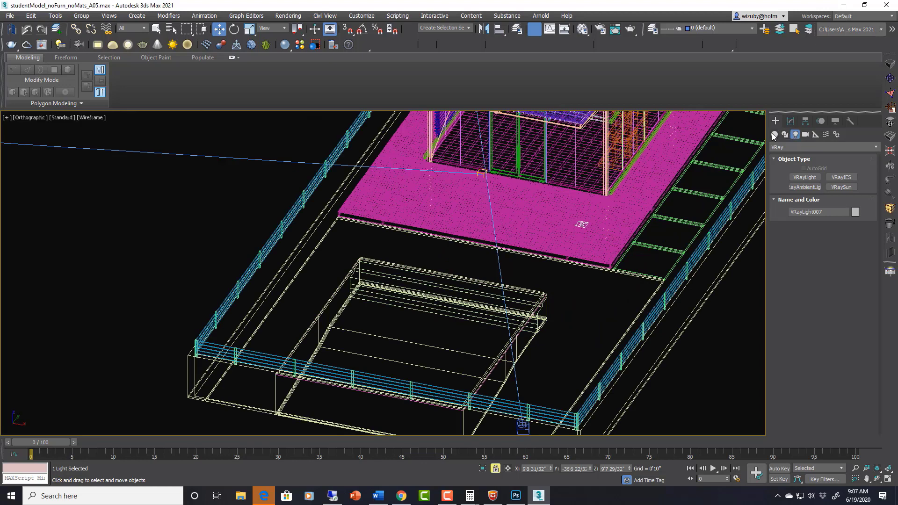
{"action": "left_click", "coordinate": [807, 187]}
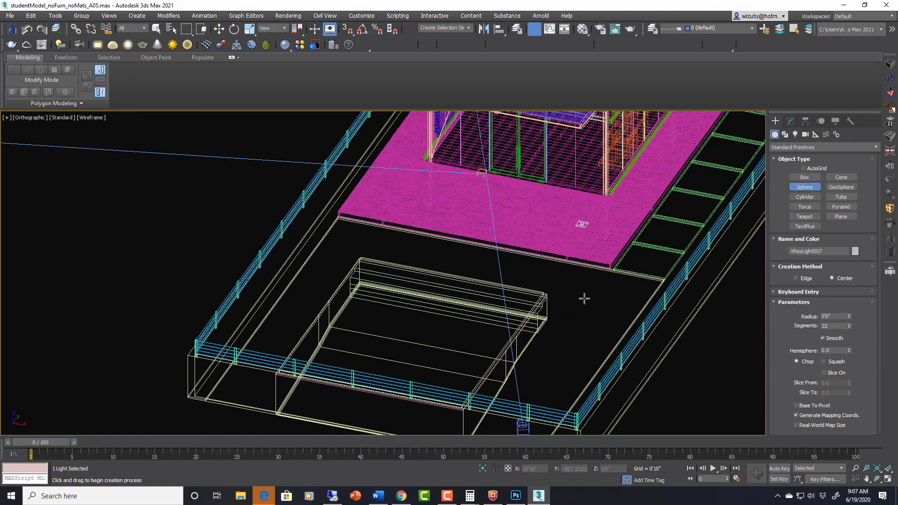
{"action": "left_click_drag", "start_coordinate": [583, 298], "coordinate": [595, 298]}
{"action": "key", "text": "shift+z"}
{"action": "key", "text": "shift+z"}
{"action": "key", "text": "shift+z"}
{"action": "key", "text": "shift+z"}
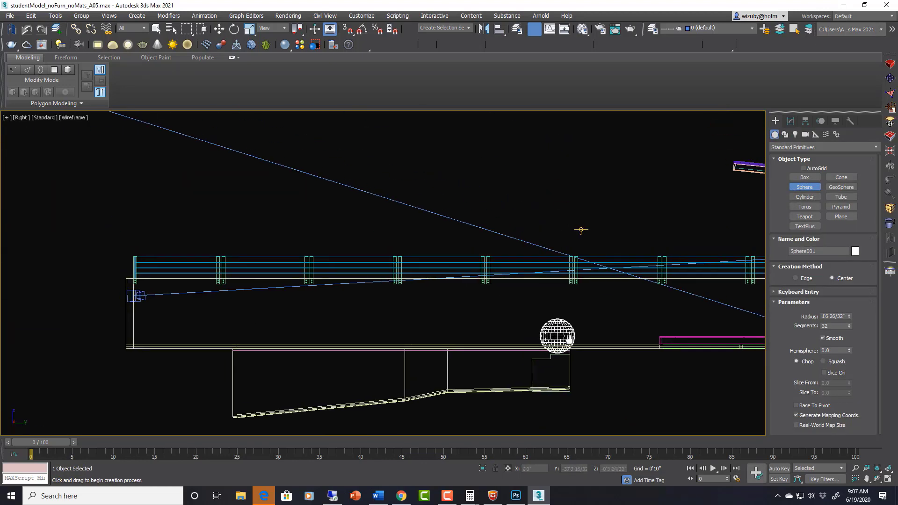
{"action": "key", "text": "w"}
{"action": "left_click_drag", "start_coordinate": [572, 333], "coordinate": [602, 315]}
Slide VRayLight007 left, tilt it about 19°, and frame it in the Top view
{"action": "scroll", "coordinate": [606, 295], "scroll_direction": "down", "scroll_amount": 4}
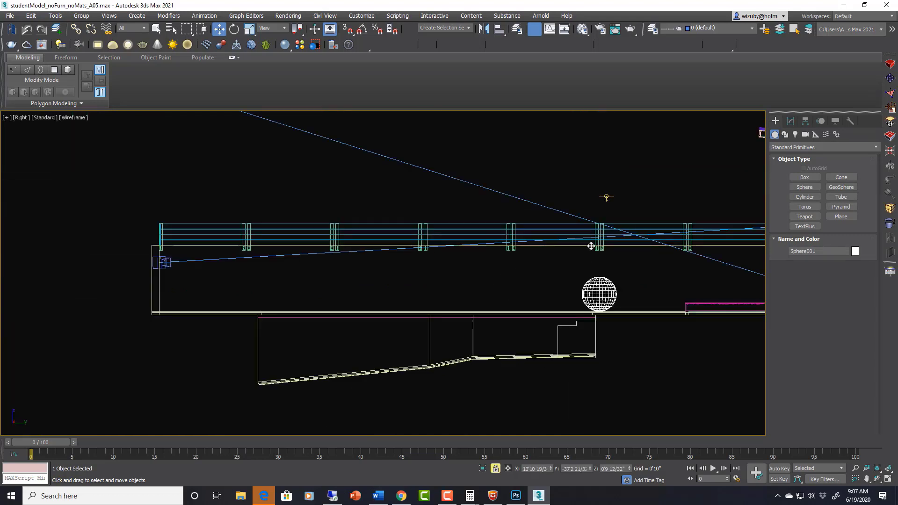
{"action": "scroll", "coordinate": [604, 195], "scroll_direction": "up", "scroll_amount": 3}
{"action": "left_click_drag", "start_coordinate": [606, 193], "coordinate": [529, 201]}
{"action": "key", "text": "e"}
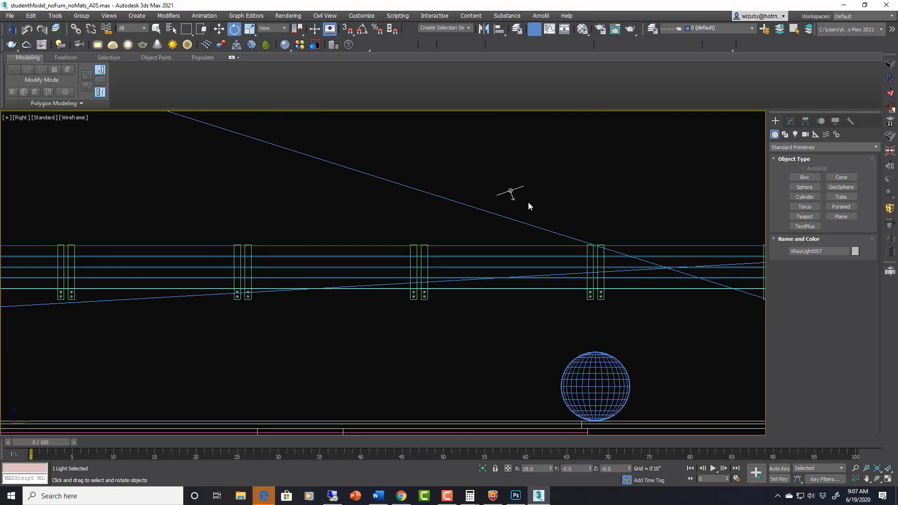
{"action": "key", "text": "t"}
{"action": "key", "text": "z"}
{"action": "scroll", "coordinate": [514, 271], "scroll_direction": "down", "scroll_amount": 5}
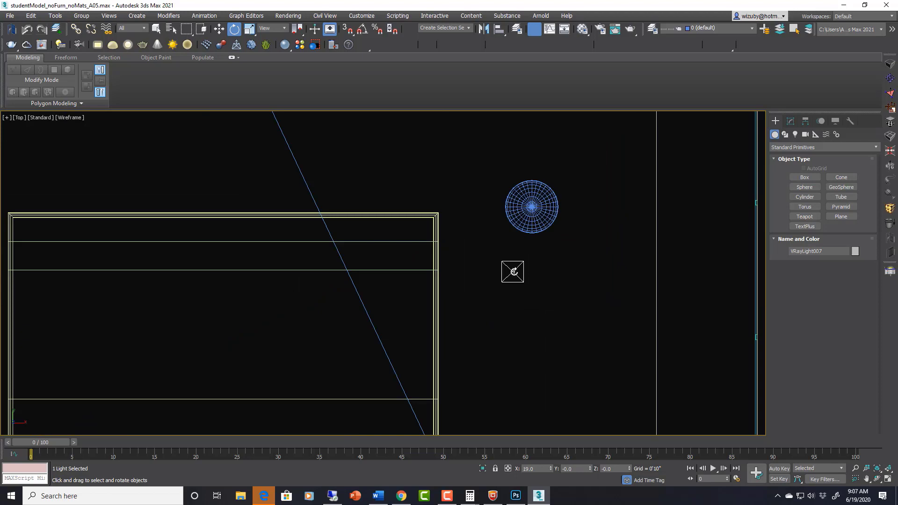
Render the camera view with VRayLight007's parameters shown, then bring up the V-Ray Light Lister
{"action": "key", "text": "w"}
{"action": "key", "text": "c"}
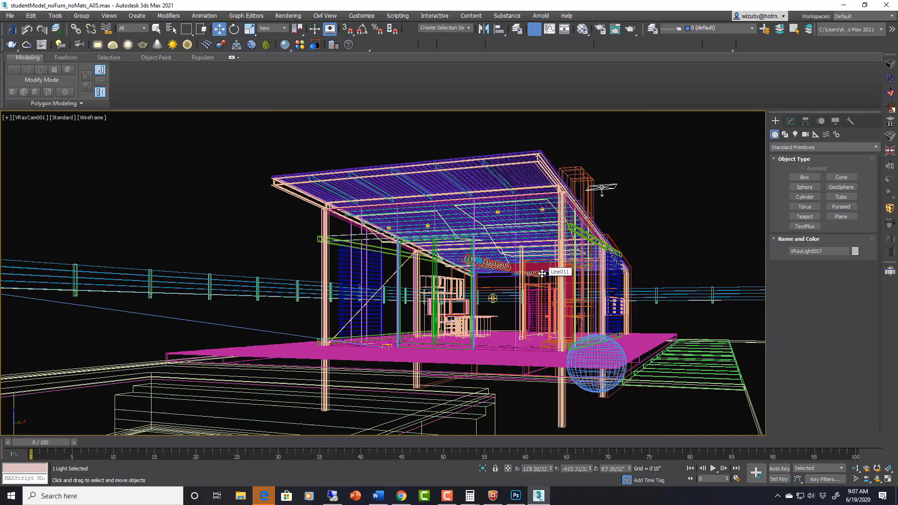
{"action": "left_click", "coordinate": [791, 121]}
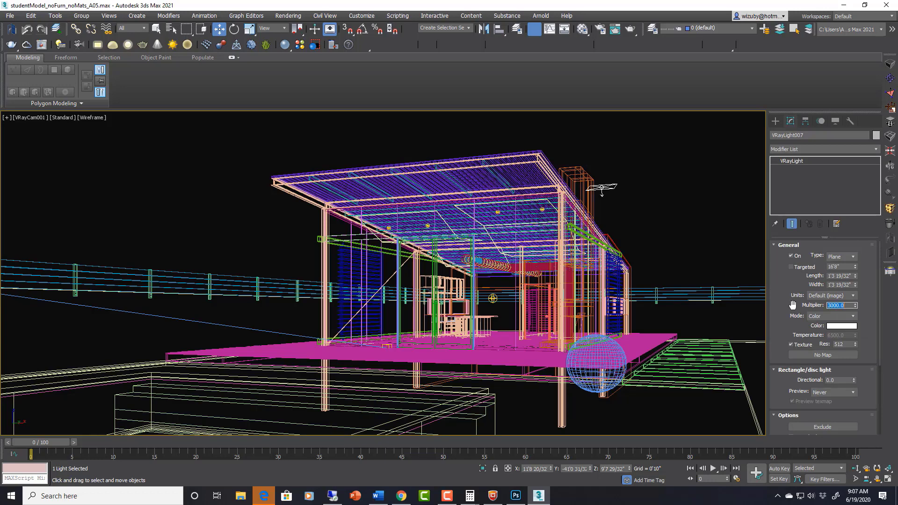
{"action": "scroll", "coordinate": [866, 355], "scroll_direction": "down", "scroll_amount": 3}
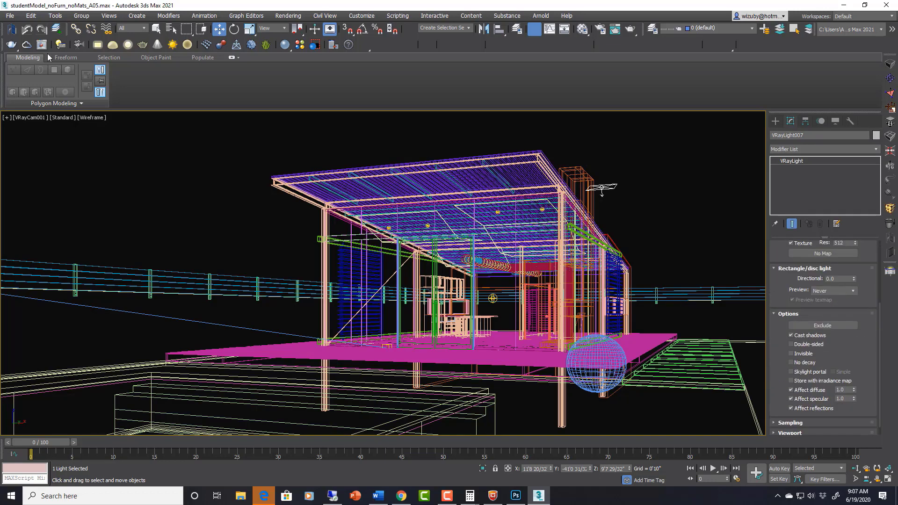
{"action": "key", "text": "shift+q"}
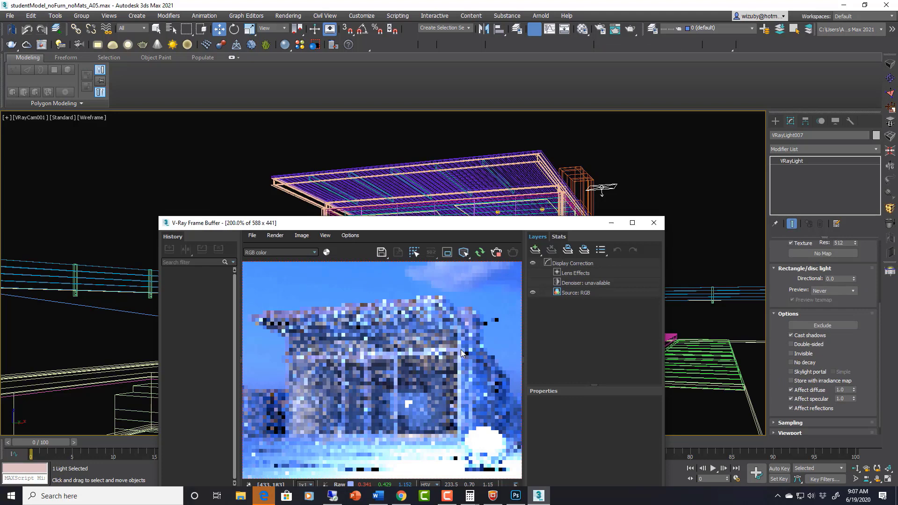
{"action": "left_click", "coordinate": [887, 272]}
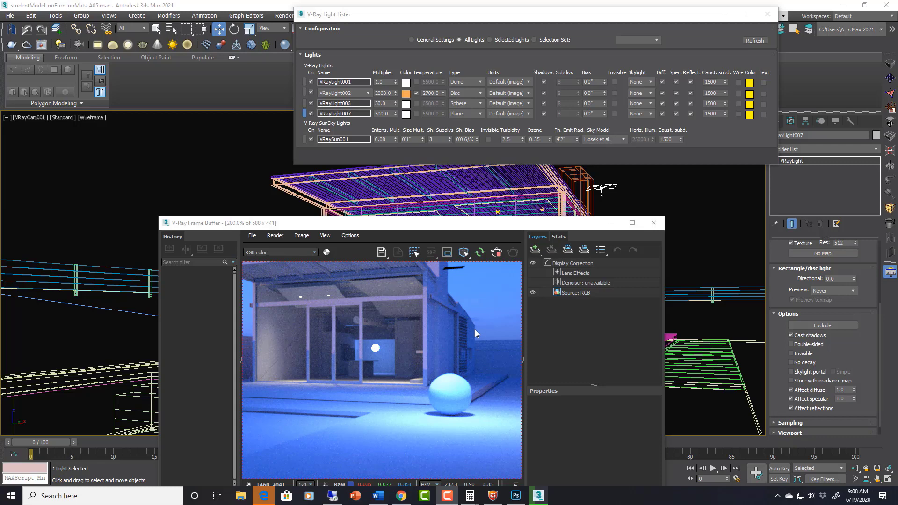
Reselect VRayLight007 and lengthen the plane light to about 4'5" by 5'0"
{"action": "left_click_drag", "start_coordinate": [477, 228], "coordinate": [530, 229]}
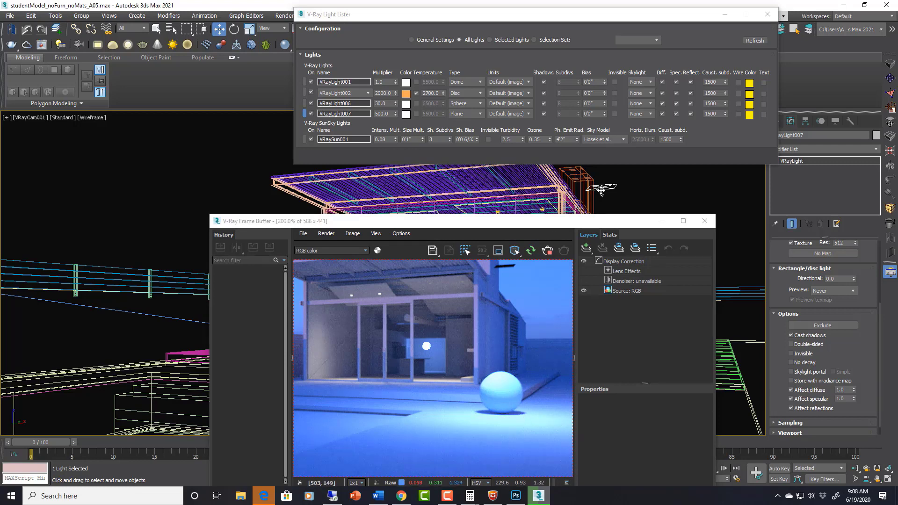
{"action": "left_click", "coordinate": [672, 200]}
{"action": "left_click", "coordinate": [612, 189]}
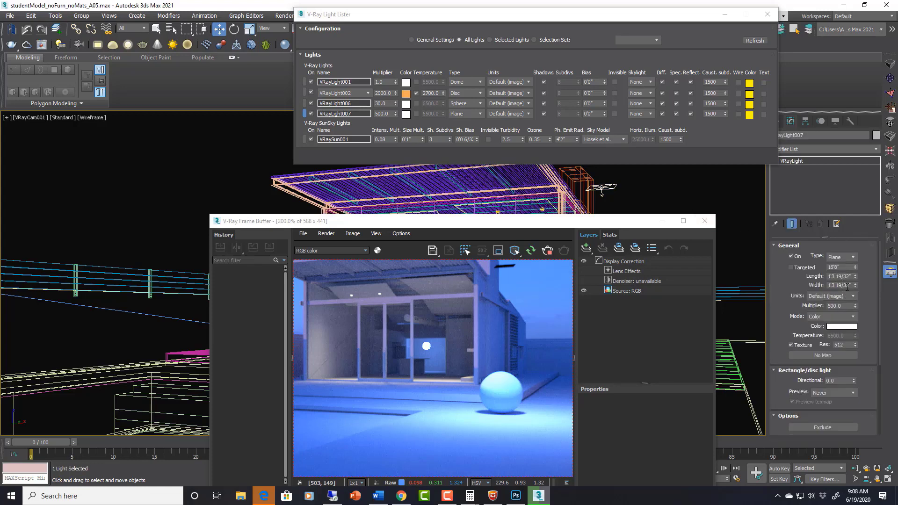
{"action": "left_click_drag", "start_coordinate": [855, 275], "coordinate": [843, 146]}
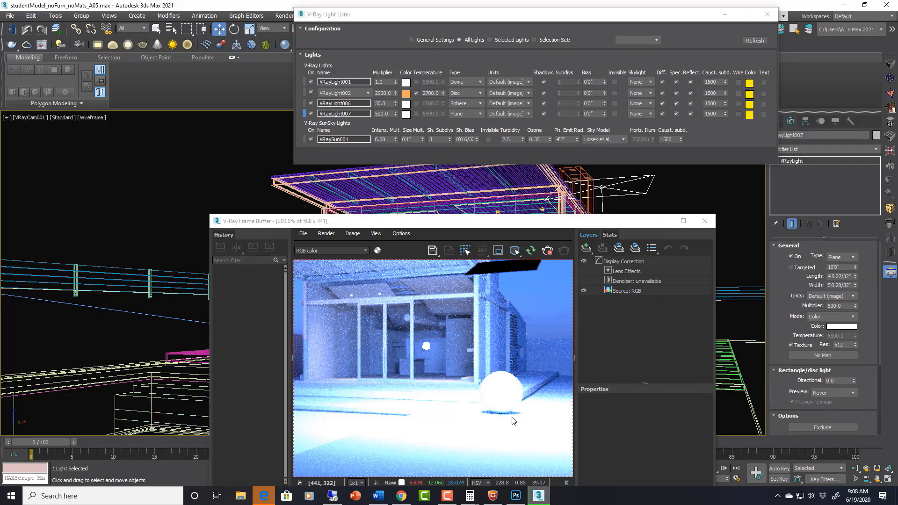
Set the plane light's multiplier to 100, then lower it to 20
{"action": "left_click_drag", "start_coordinate": [841, 308], "coordinate": [814, 307]}
{"action": "key", "text": "Return"}
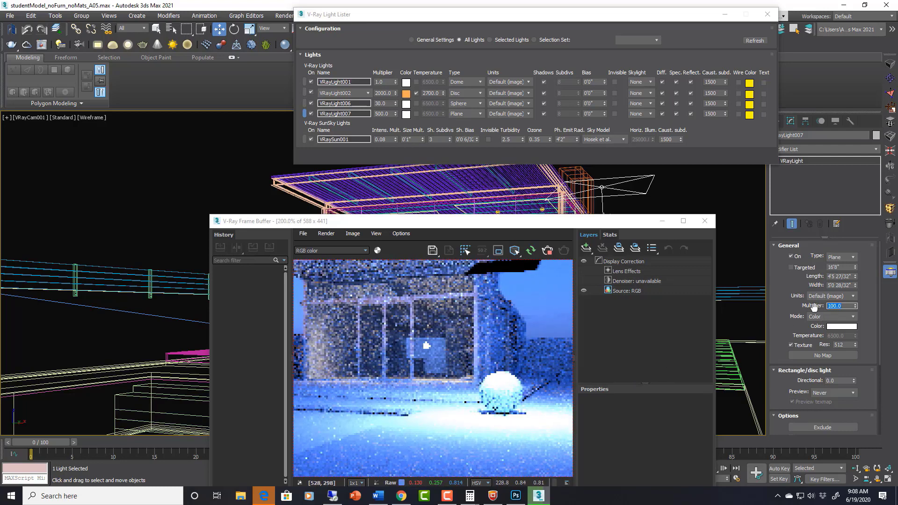
{"action": "type", "text": "20"}
{"action": "key", "text": "Return"}
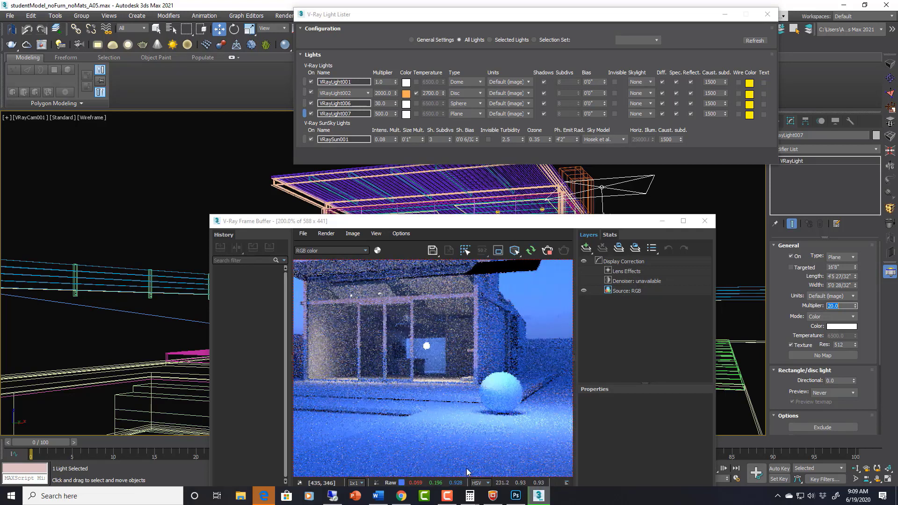
Zoom and pan the frame buffer to inspect the roof and plane-light lighting
{"action": "scroll", "coordinate": [515, 416], "scroll_direction": "up", "scroll_amount": 2}
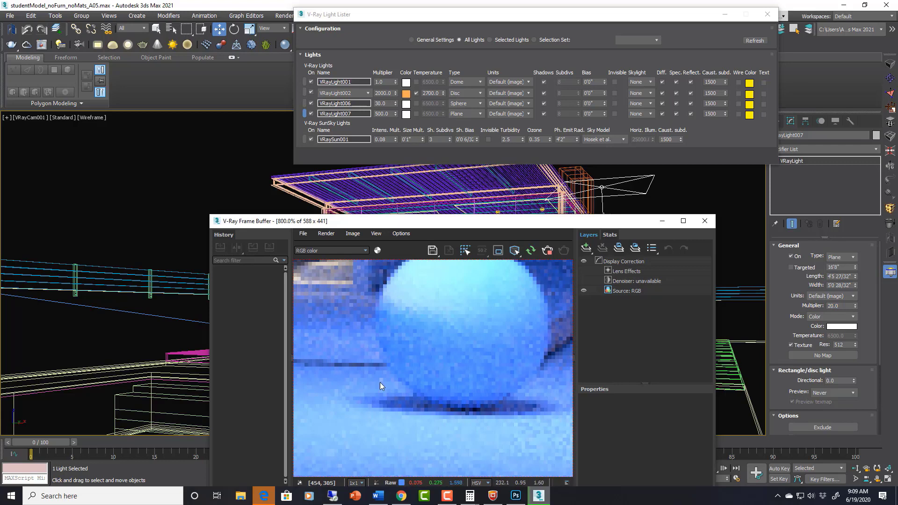
{"action": "scroll", "coordinate": [517, 400], "scroll_direction": "down", "scroll_amount": 2}
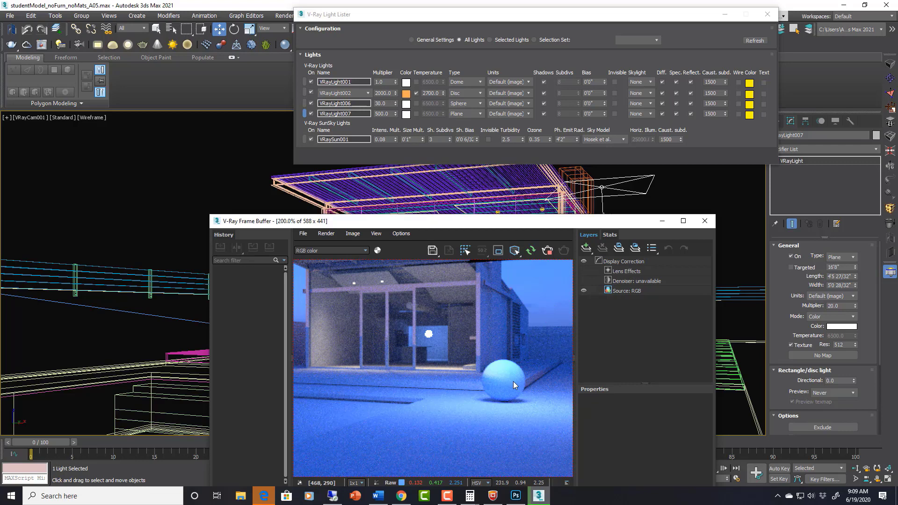
{"action": "middle_click_drag", "start_coordinate": [513, 381], "coordinate": [478, 419]}
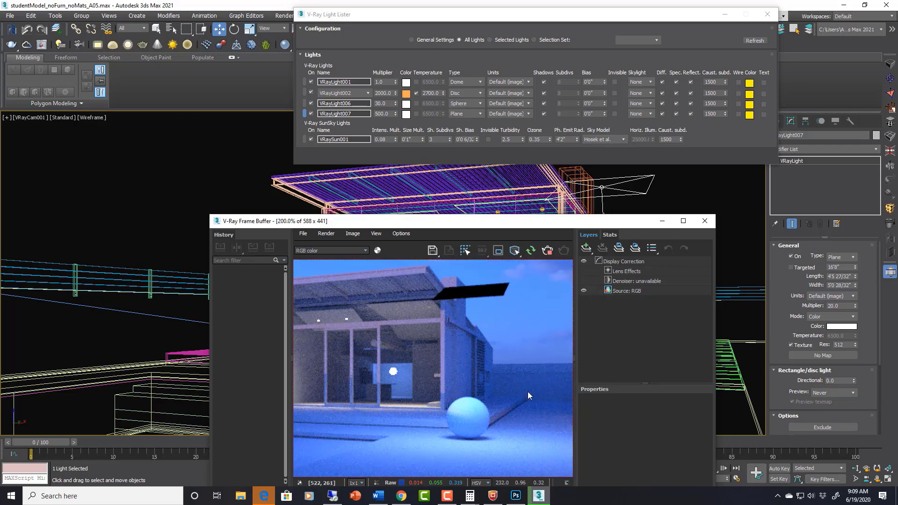
{"action": "mouse_move", "coordinate": [485, 411]}
{"action": "middle_mouse_down"}
{"action": "mouse_move", "coordinate": [498, 398]}
{"action": "mouse_move", "coordinate": [498, 409]}
{"action": "middle_mouse_up"}
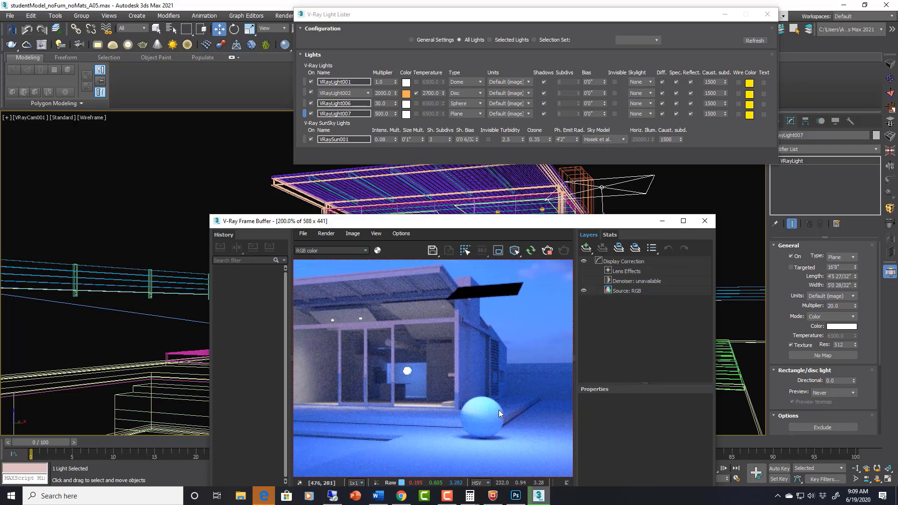
{"action": "scroll", "coordinate": [498, 410], "scroll_direction": "down", "scroll_amount": 1}
{"action": "scroll", "coordinate": [500, 417], "scroll_direction": "up", "scroll_amount": 1}
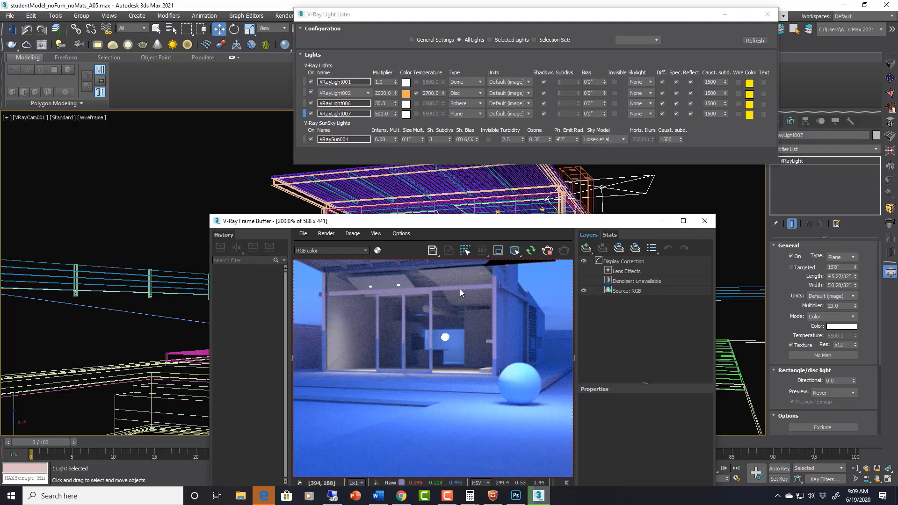
{"action": "middle_click_drag", "start_coordinate": [506, 404], "coordinate": [469, 425]}
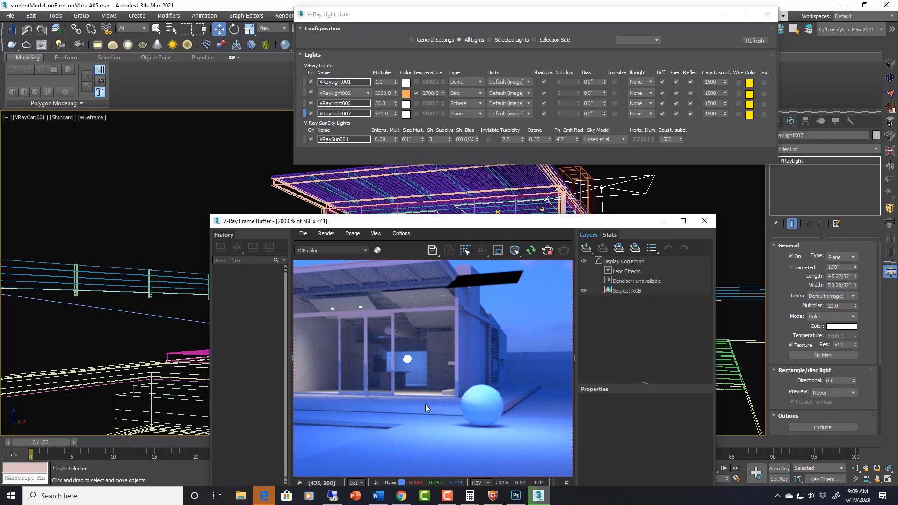
Hide VRayLight007, select the VRayLight006 sphere light, and re-render without the plane light
{"action": "left_click", "coordinate": [707, 221]}
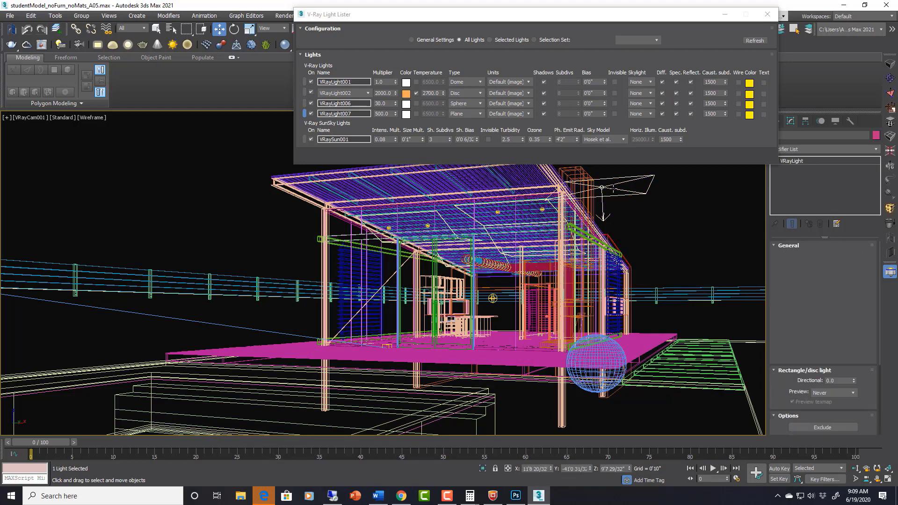
{"action": "key", "text": "Delete"}
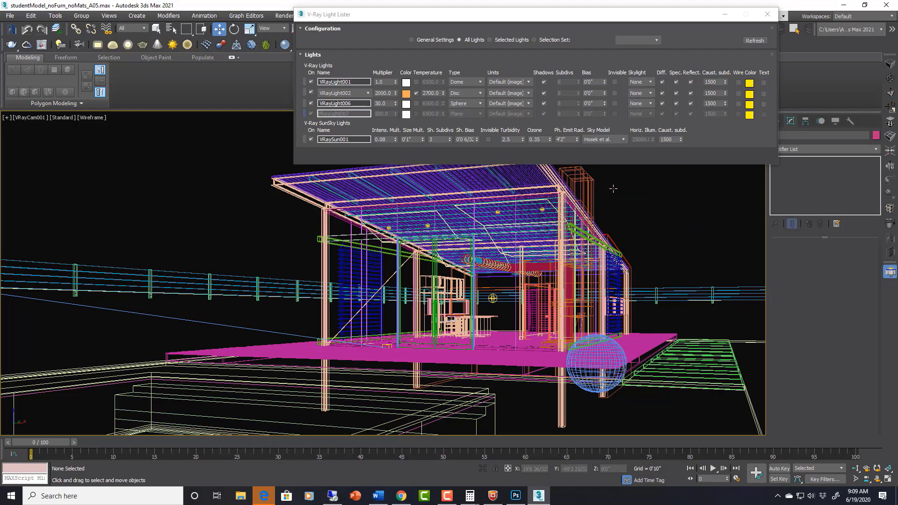
{"action": "left_click", "coordinate": [493, 298]}
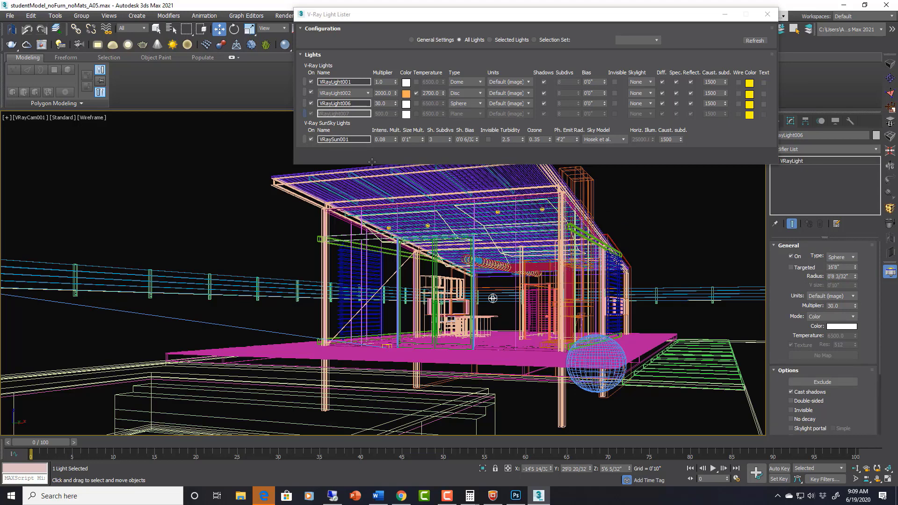
{"action": "left_click", "coordinate": [10, 47]}
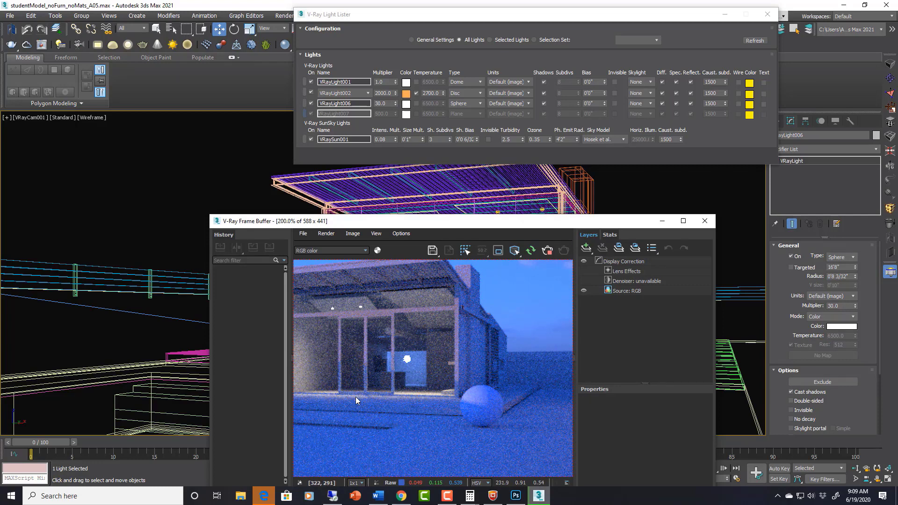
Switch VRayLight006's colour mode to Temperature at 2700 and pick its multiplier field
{"action": "left_click", "coordinate": [831, 316]}
{"action": "left_click", "coordinate": [826, 331]}
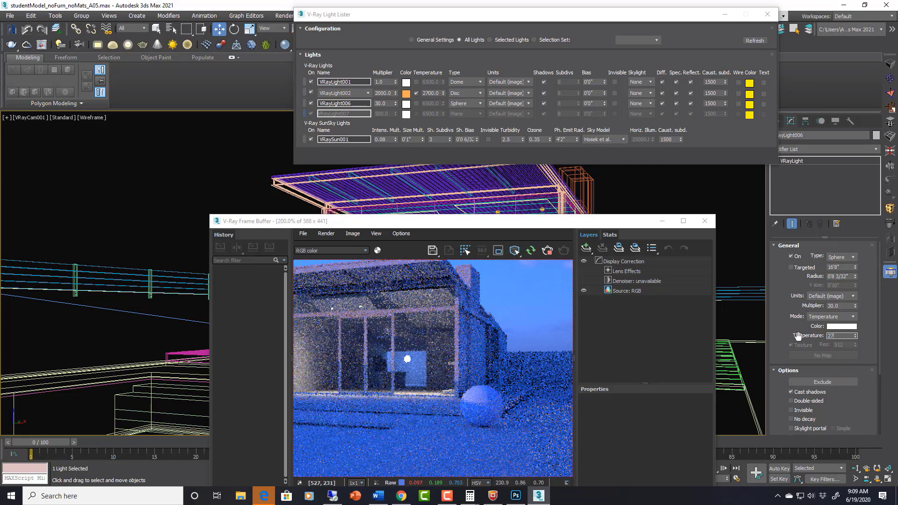
{"action": "type", "text": "2700"}
{"action": "key", "text": "Return"}
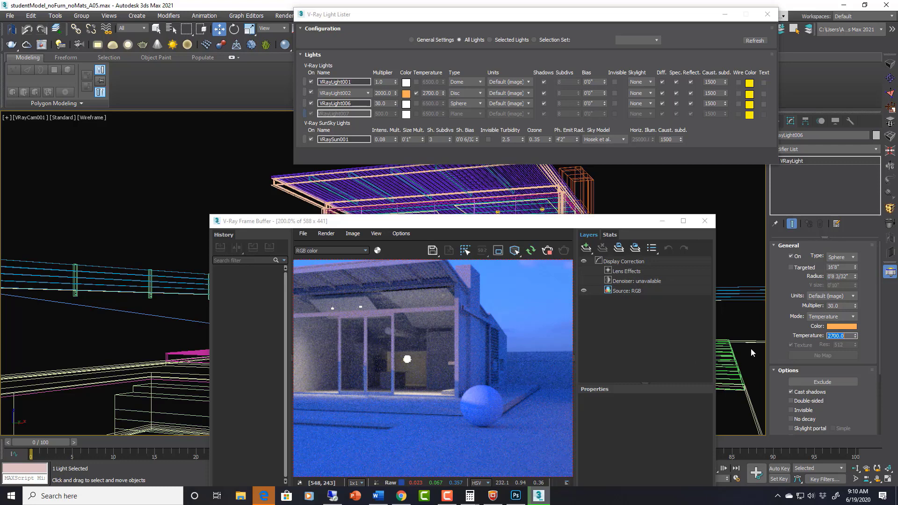
{"action": "left_click_drag", "start_coordinate": [811, 329], "coordinate": [810, 310]}
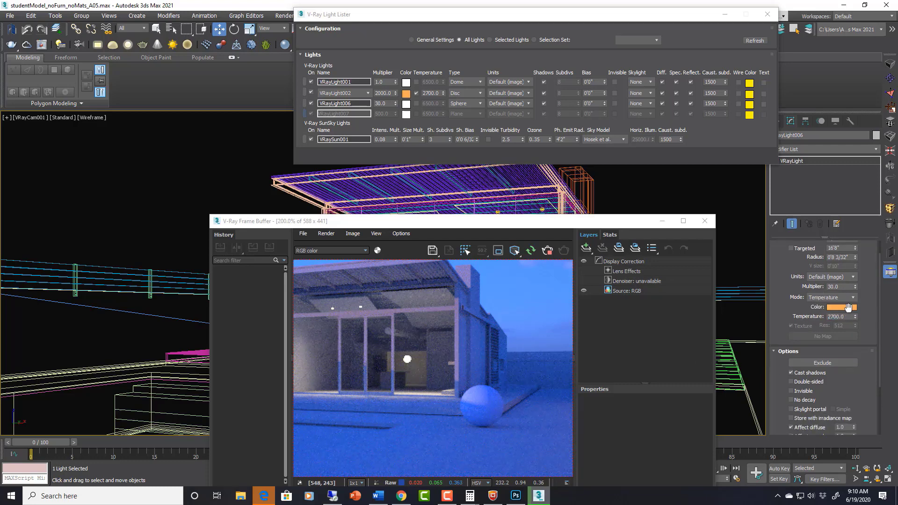
{"action": "left_click_drag", "start_coordinate": [869, 316], "coordinate": [869, 386]}
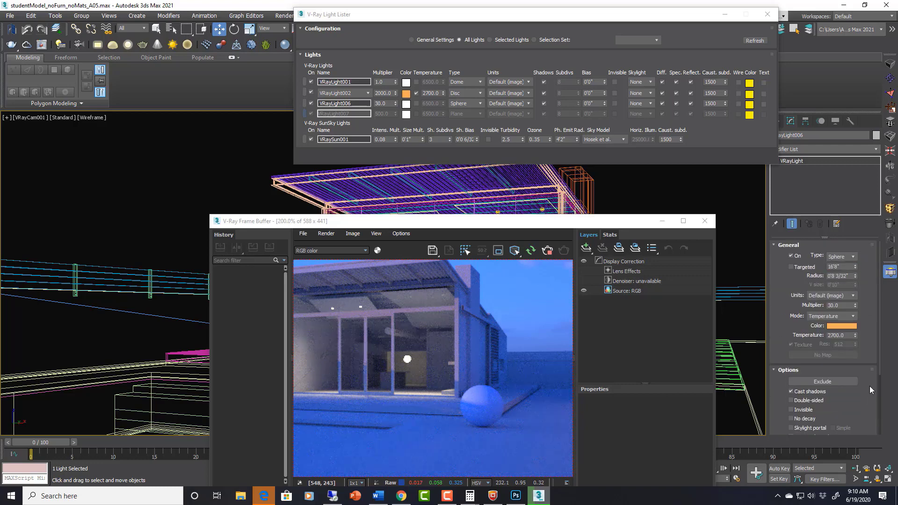
{"action": "double_click", "coordinate": [841, 305]}
Set VRayLight006's multiplier to 200, make it invisible, and view the whole render
{"action": "type", "text": "200"}
{"action": "key", "text": "Return"}
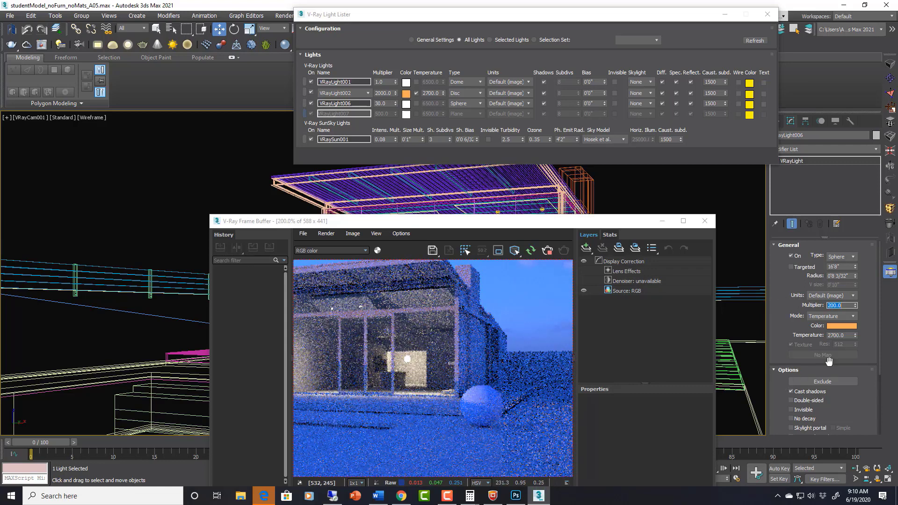
{"action": "left_click", "coordinate": [798, 409]}
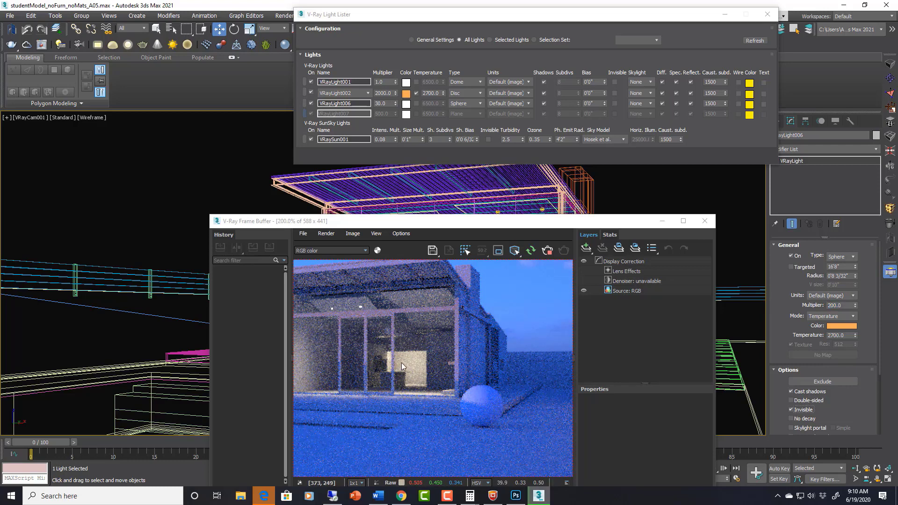
{"action": "middle_click_drag", "start_coordinate": [406, 362], "coordinate": [464, 372]}
{"action": "scroll", "coordinate": [465, 372], "scroll_direction": "down", "scroll_amount": 2}
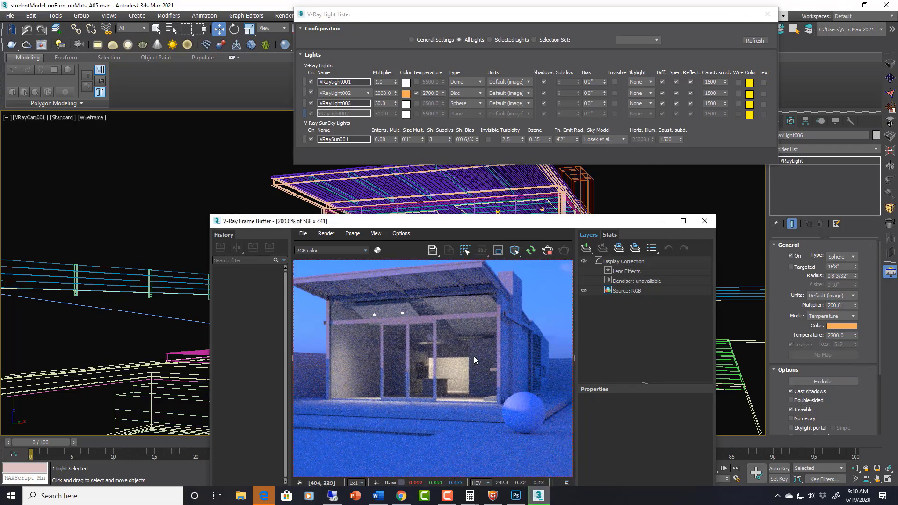
{"action": "scroll", "coordinate": [492, 347], "scroll_direction": "down", "scroll_amount": 2}
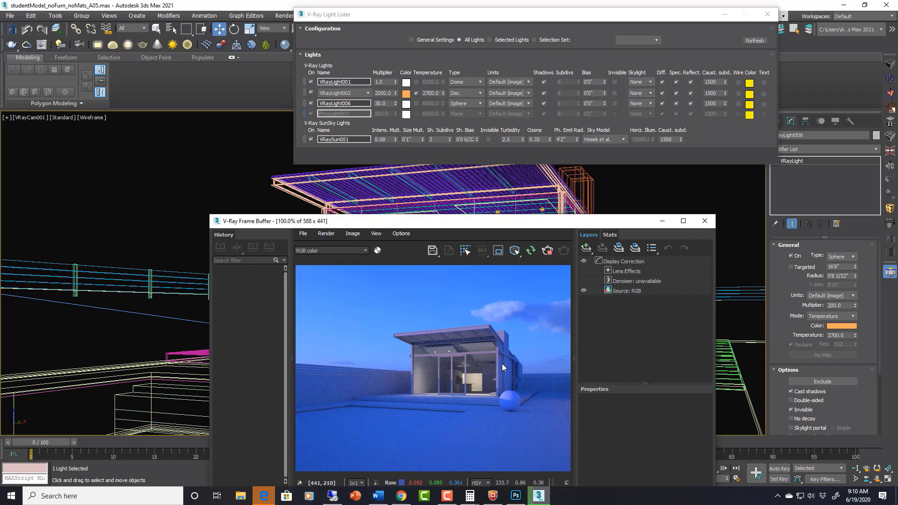
{"action": "scroll", "coordinate": [488, 400], "scroll_direction": "up", "scroll_amount": 1}
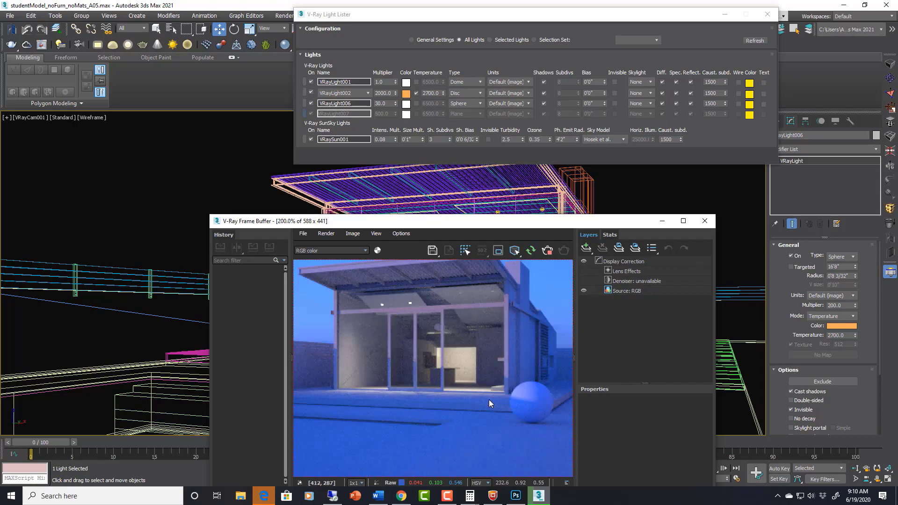
{"action": "scroll", "coordinate": [490, 399], "scroll_direction": "down", "scroll_amount": 1}
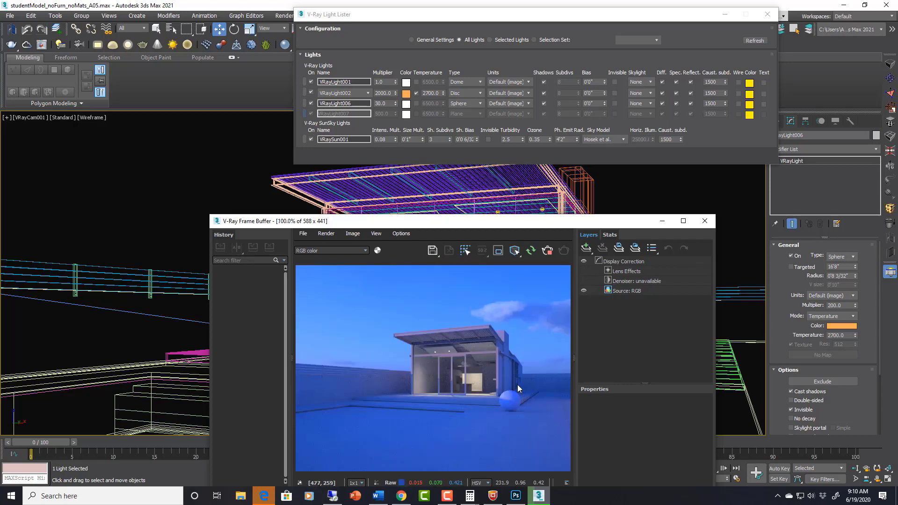